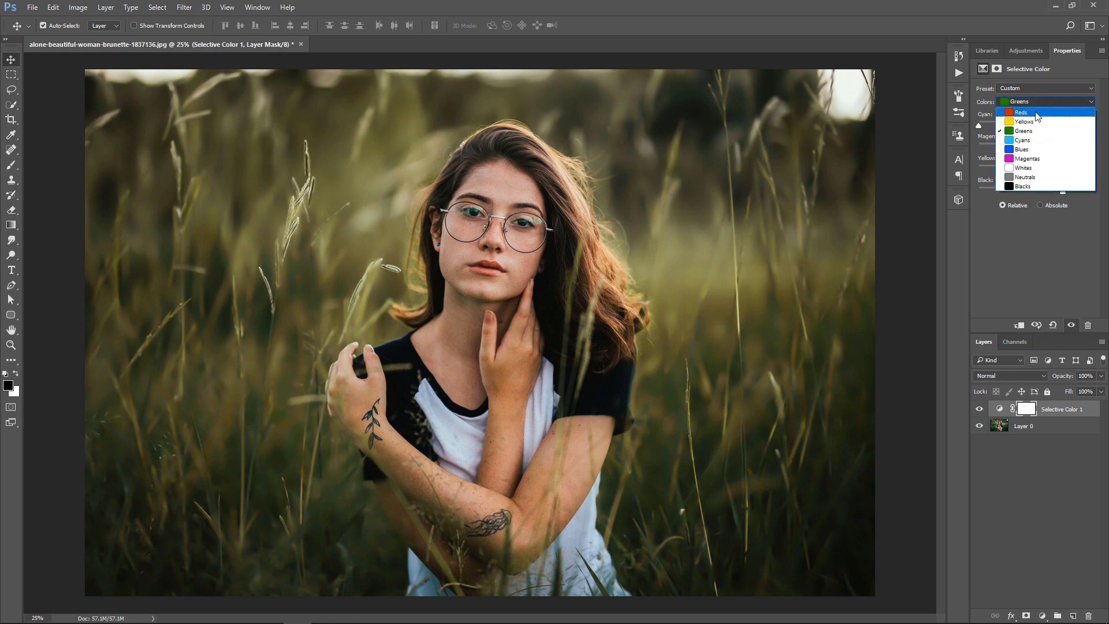
# In the Selective Color adjustment, set the Yellows to Cyan -100, Yellow +50 and Black +50, and compare before and after.
pyautogui.click(1036, 121)
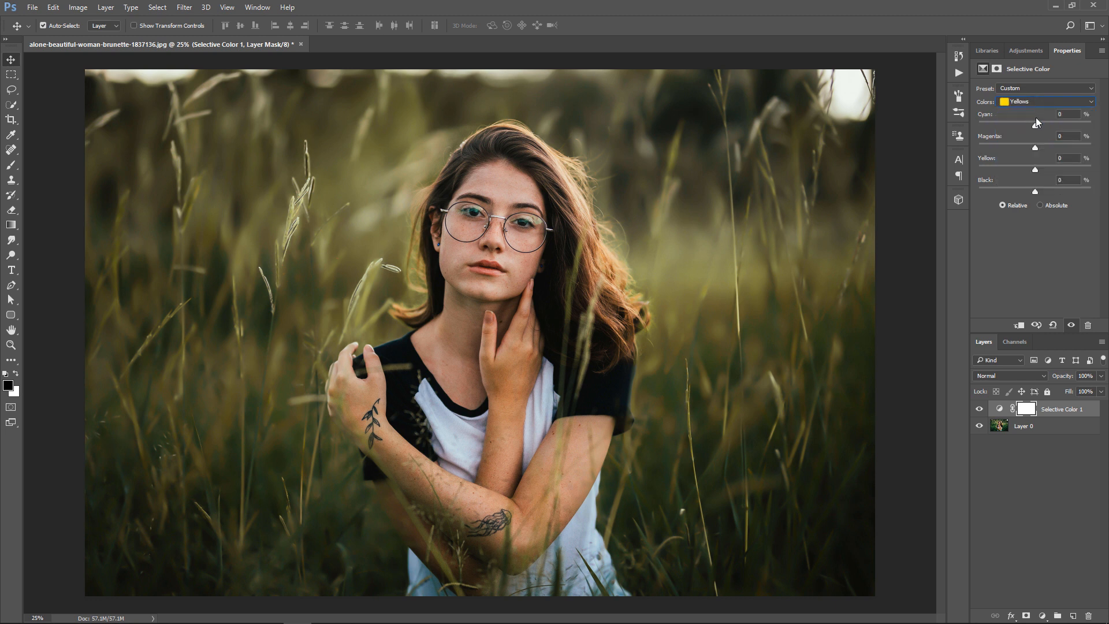
pyautogui.moveTo(1036, 124); pyautogui.dragTo(975, 127)
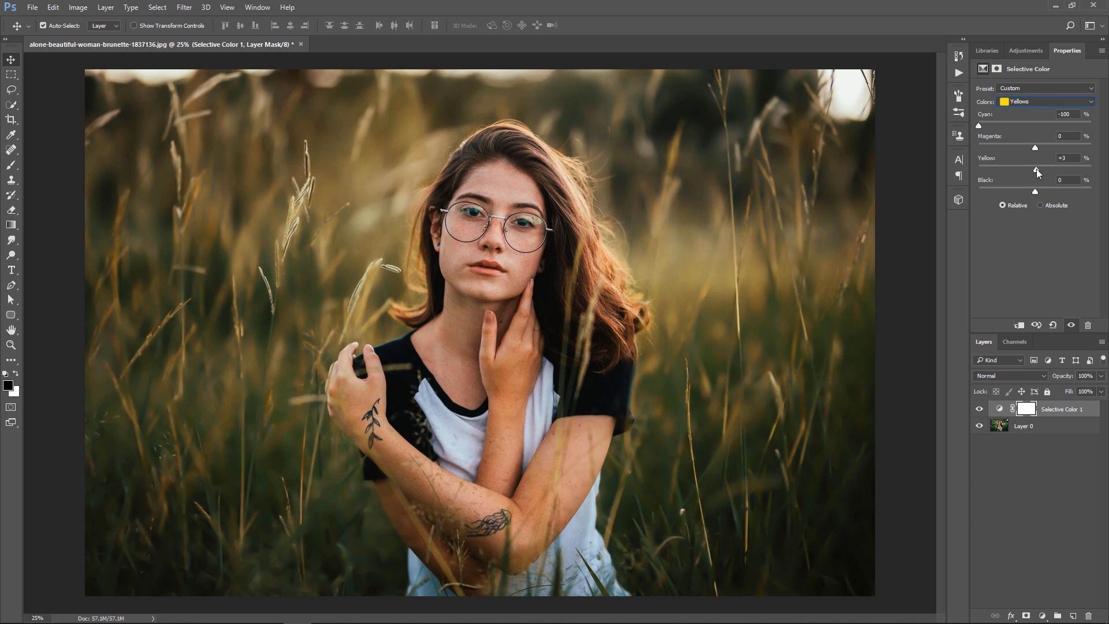
pyautogui.moveTo(1069, 172); pyautogui.dragTo(1066, 171)
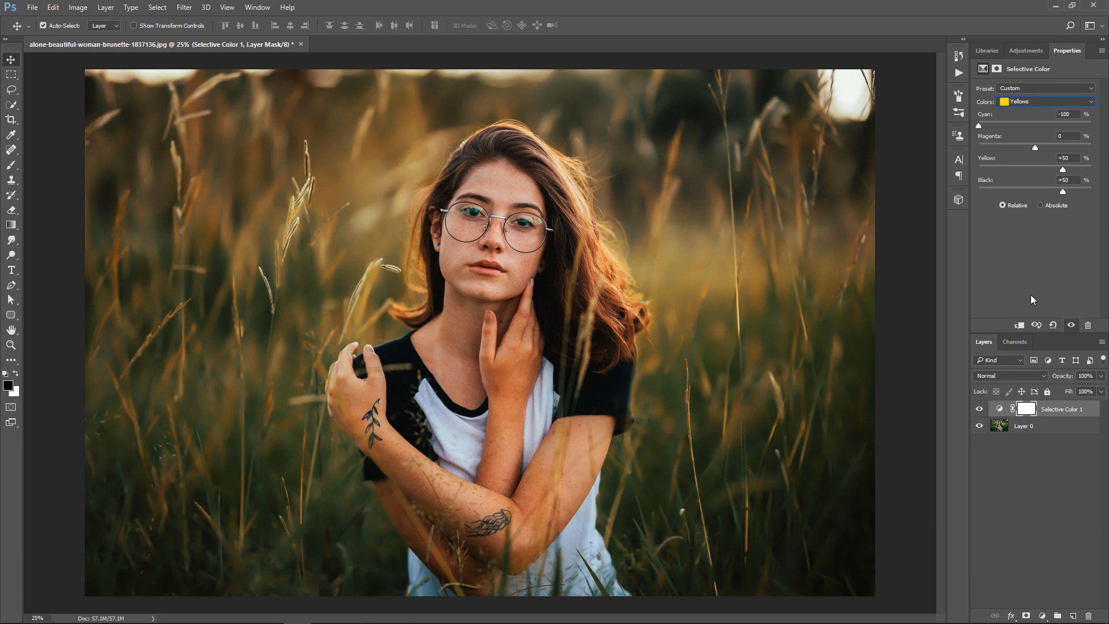
pyautogui.click(978, 408)
pyautogui.click(979, 409)
# Stamp all visible layers into a new layer on top and open it in the Camera Raw Filter.
pyautogui.click(1072, 616)
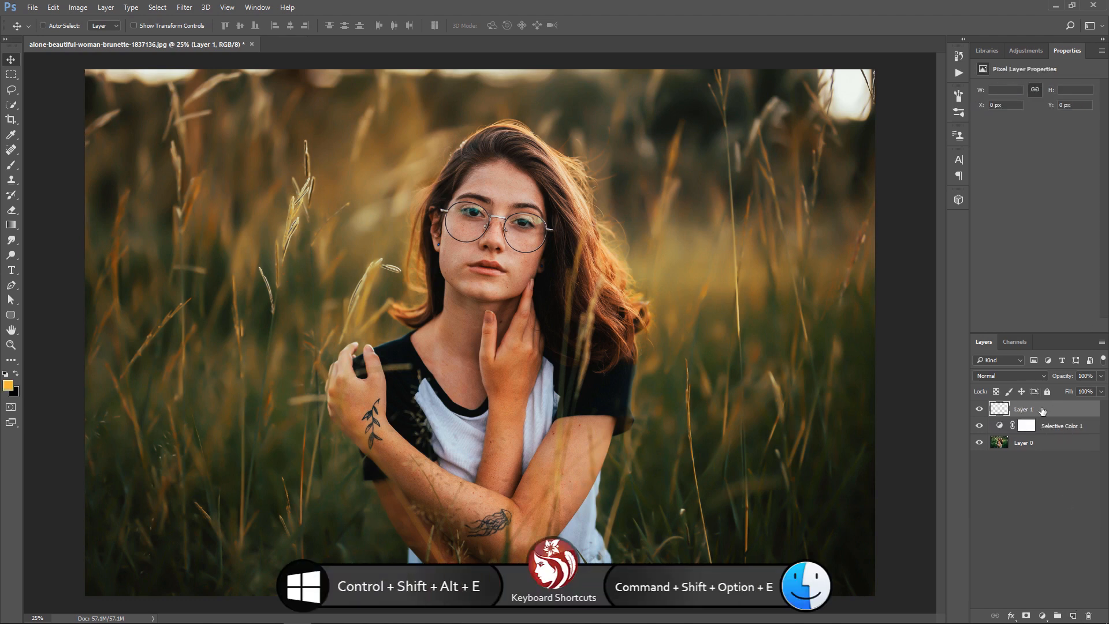
pyautogui.hotkey('ctrl', 'shift', 'alt', 'e')
pyautogui.click(184, 6)
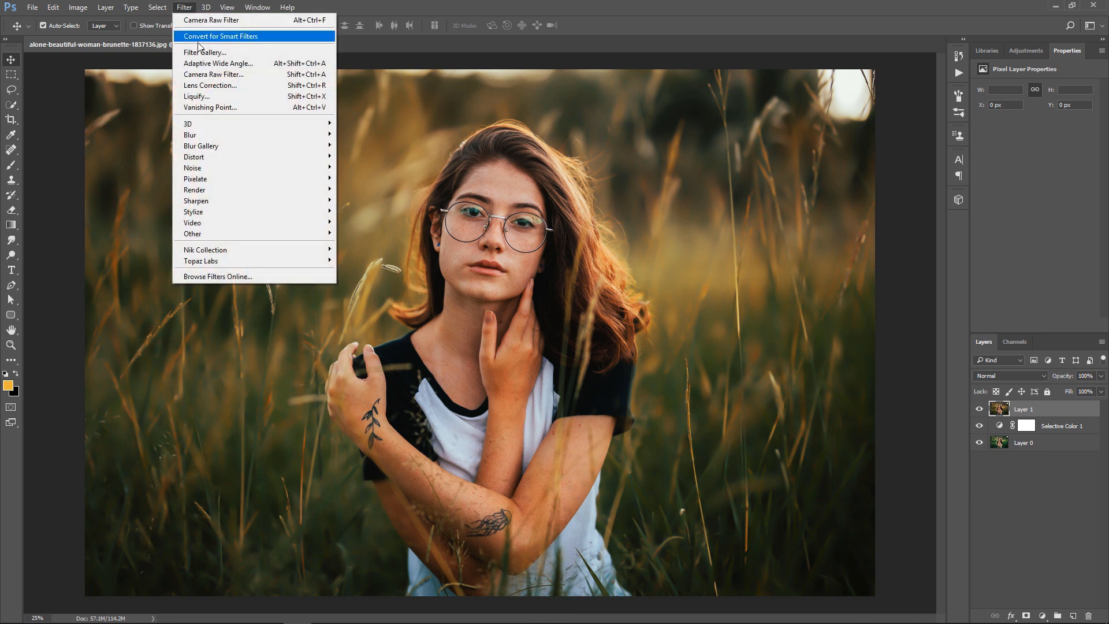
pyautogui.click(241, 76)
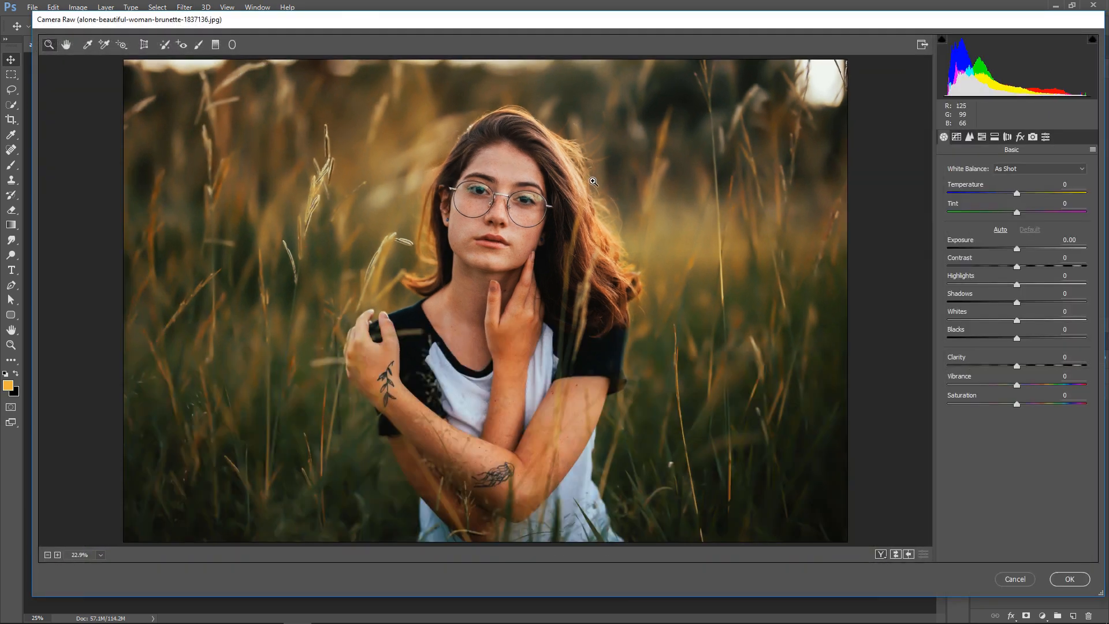
# Set Temperature +5, Tint +23, Contrast +6, Highlights -23, Shadows +23, Whites -26, Blacks +25 and Clarity +30 in the Basic adjustments.
pyautogui.moveTo(1017, 192); pyautogui.dragTo(1031, 211)
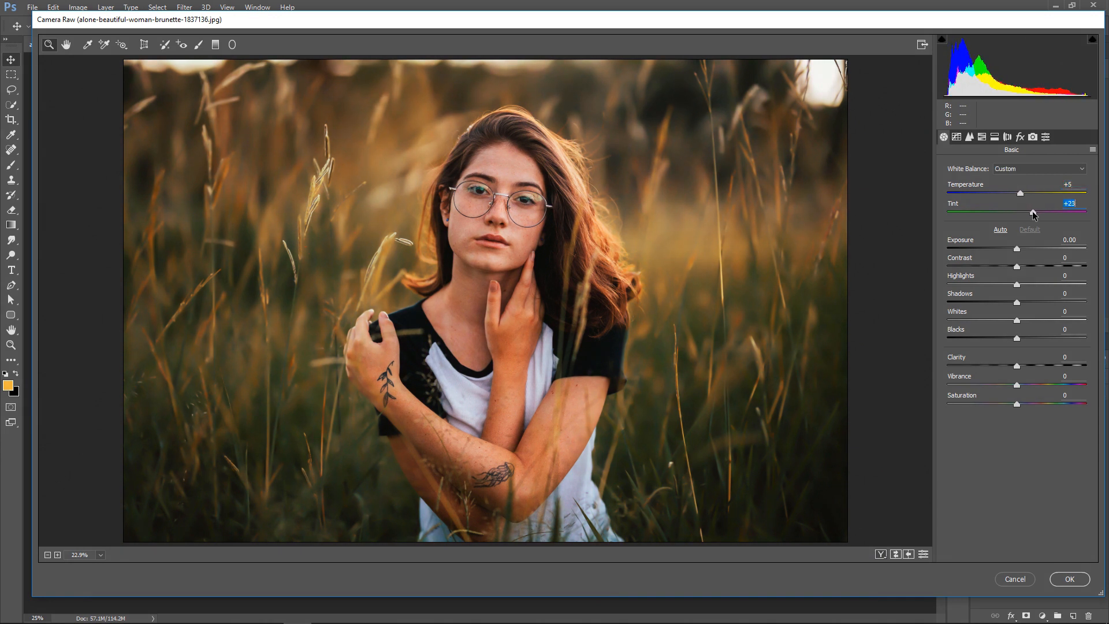
pyautogui.click(1017, 248)
pyautogui.moveTo(1017, 266); pyautogui.dragTo(1023, 269)
pyautogui.moveTo(1017, 286); pyautogui.dragTo(1039, 370)
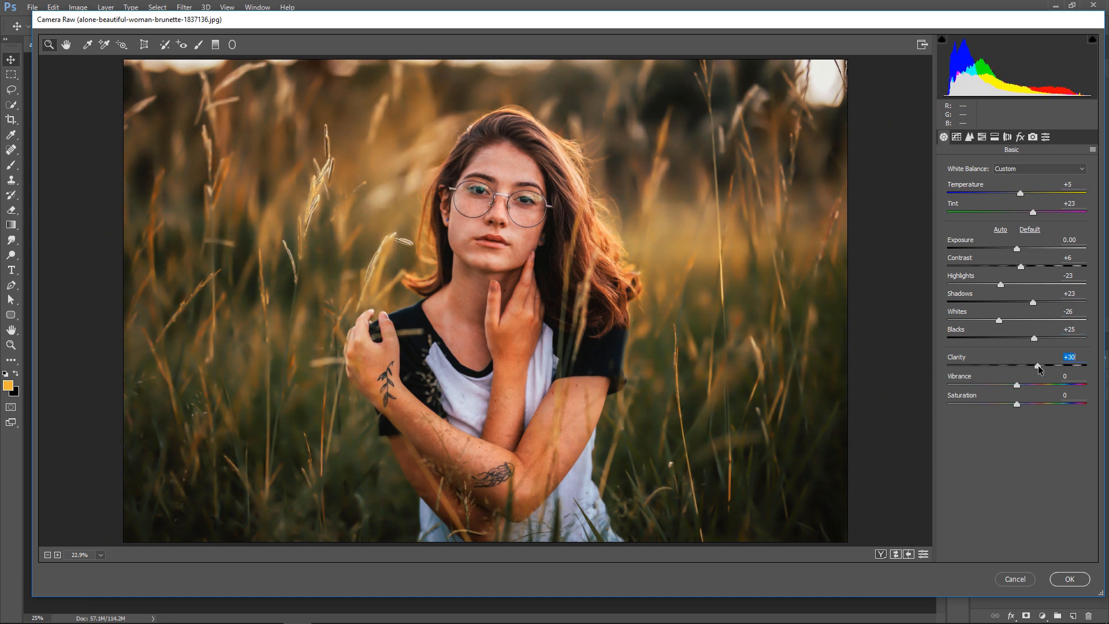
# In Camera Calibration, set the Shadows Tint to +100 and the Green Primary Hue to -51.
pyautogui.click(1032, 137)
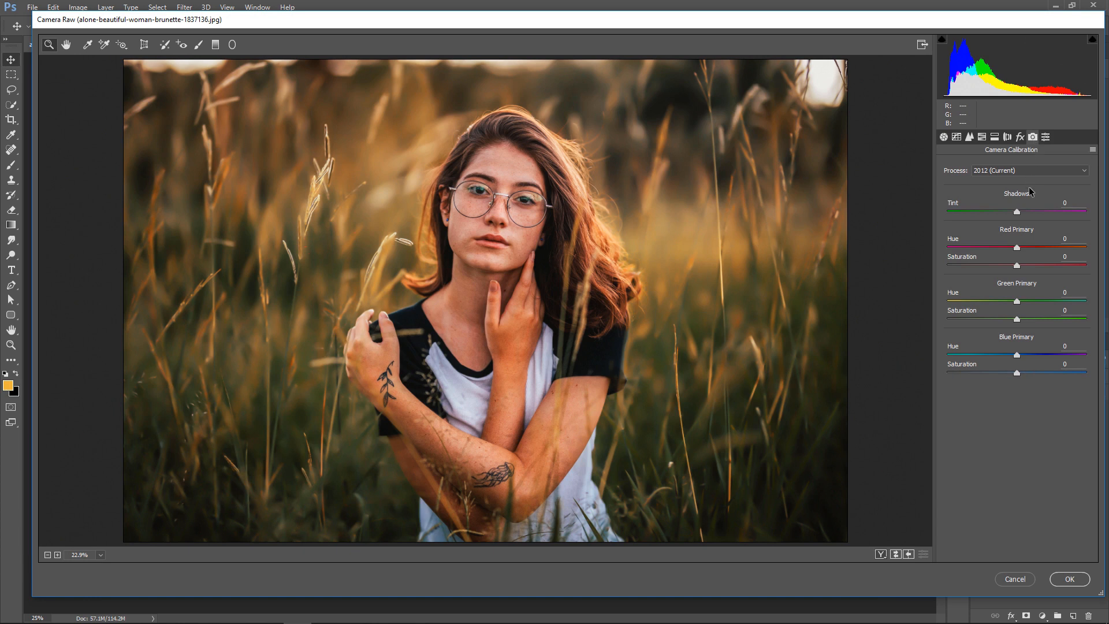
pyautogui.moveTo(1017, 211); pyautogui.dragTo(1090, 213)
pyautogui.moveTo(1018, 307); pyautogui.dragTo(981, 308)
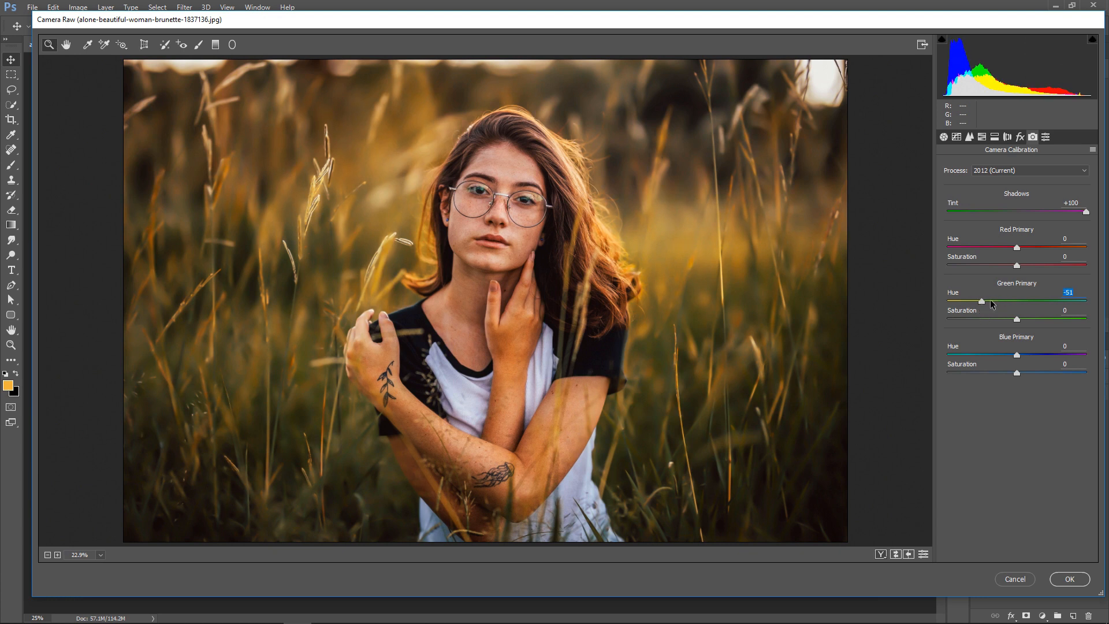
# Set the HSL saturation of Oranges to +33, strongly lower that of Greens, and apply the Camera Raw filter.
pyautogui.click(981, 137)
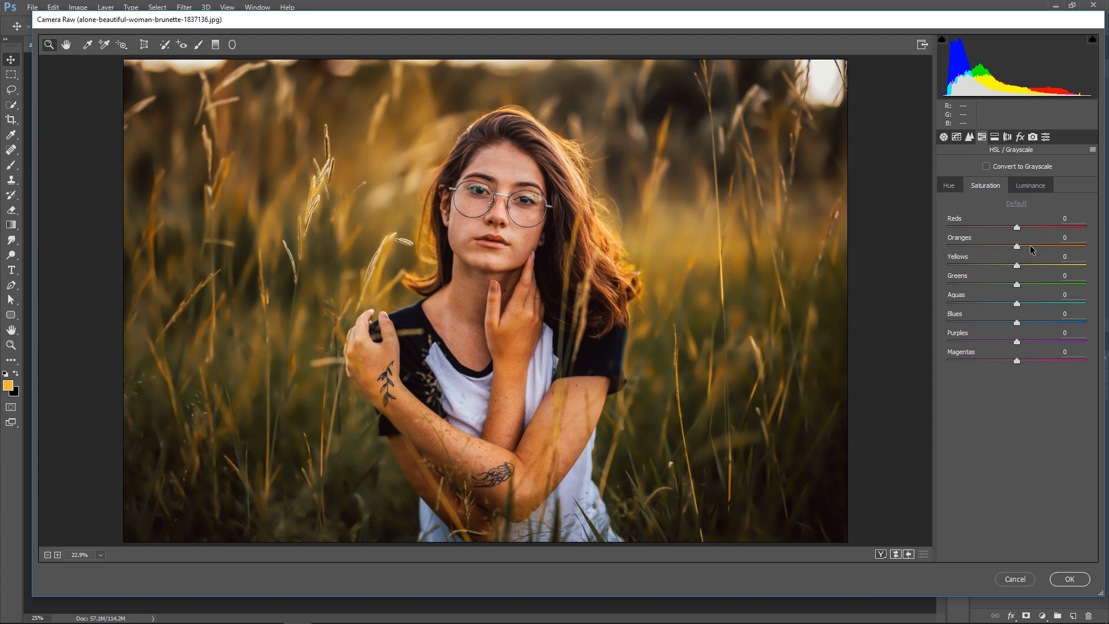
pyautogui.moveTo(1017, 247); pyautogui.dragTo(1039, 246)
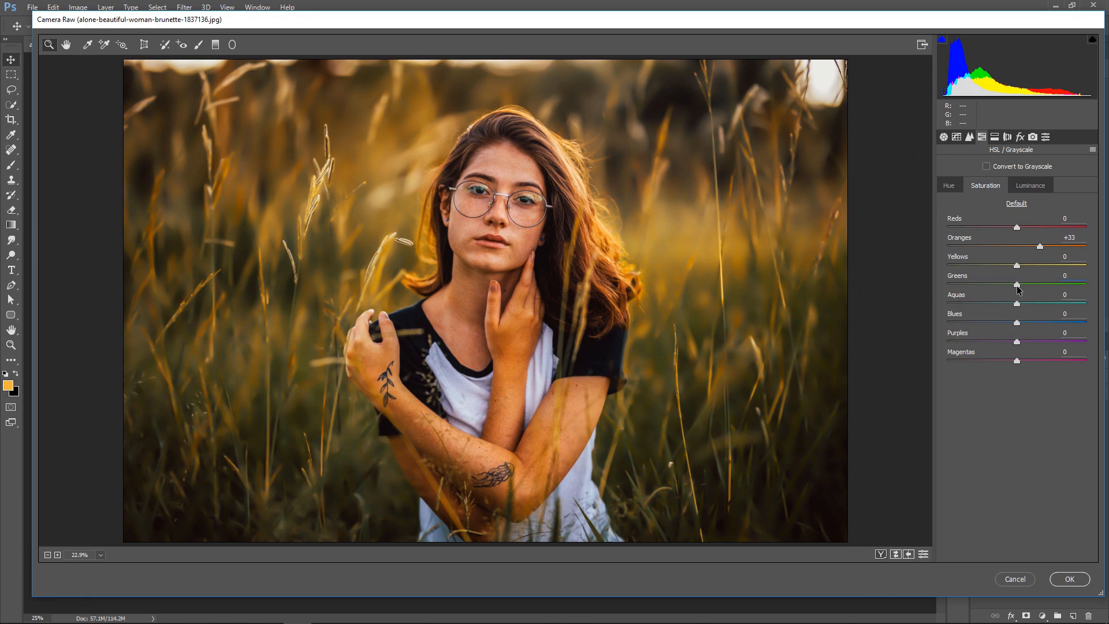
pyautogui.moveTo(1017, 286); pyautogui.dragTo(961, 287)
pyautogui.click(1069, 578)
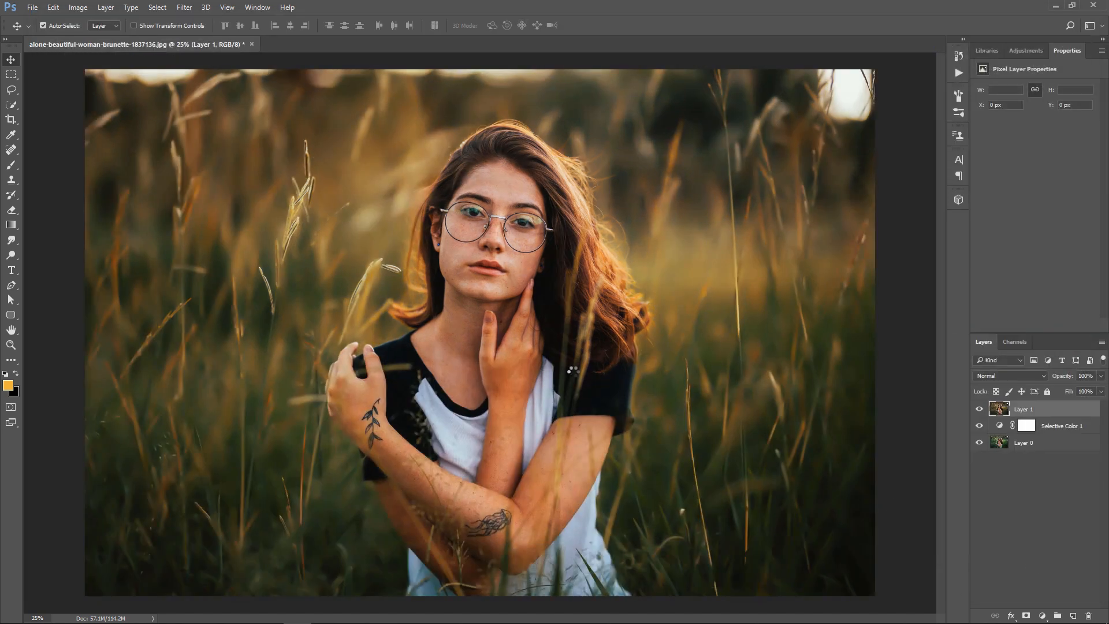
pyautogui.click(979, 409)
pyautogui.click(979, 409)
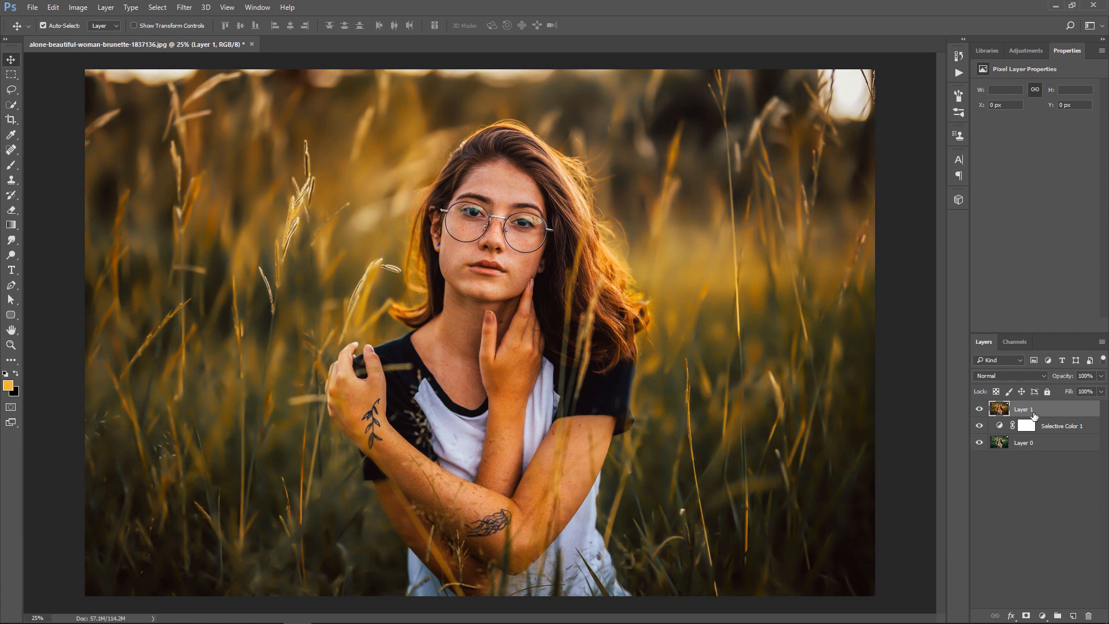
# Add a Color Lookup adjustment layer with the EdgyAmber.3DL LUT, lower its opacity to 30%, and compare before and after.
pyautogui.click(1041, 616)
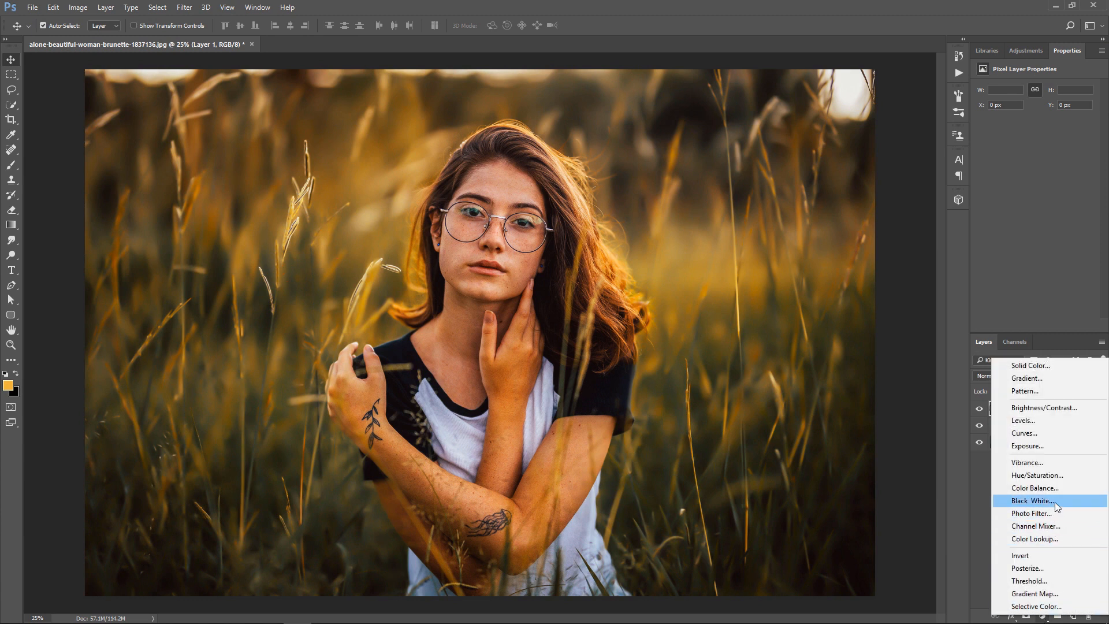
pyautogui.click(1051, 539)
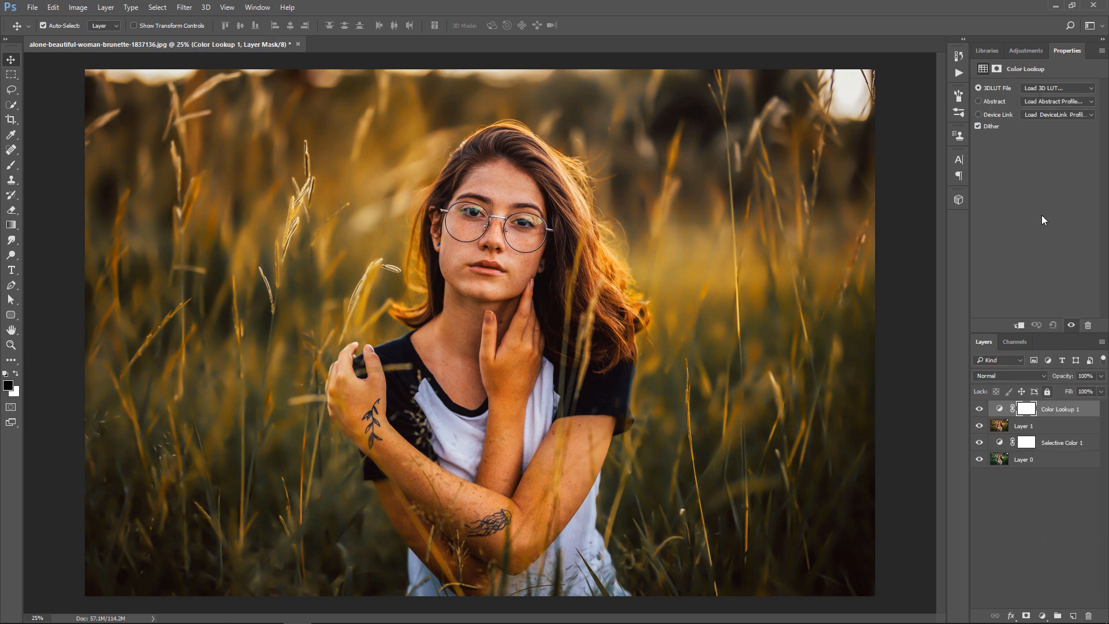
pyautogui.click(1049, 88)
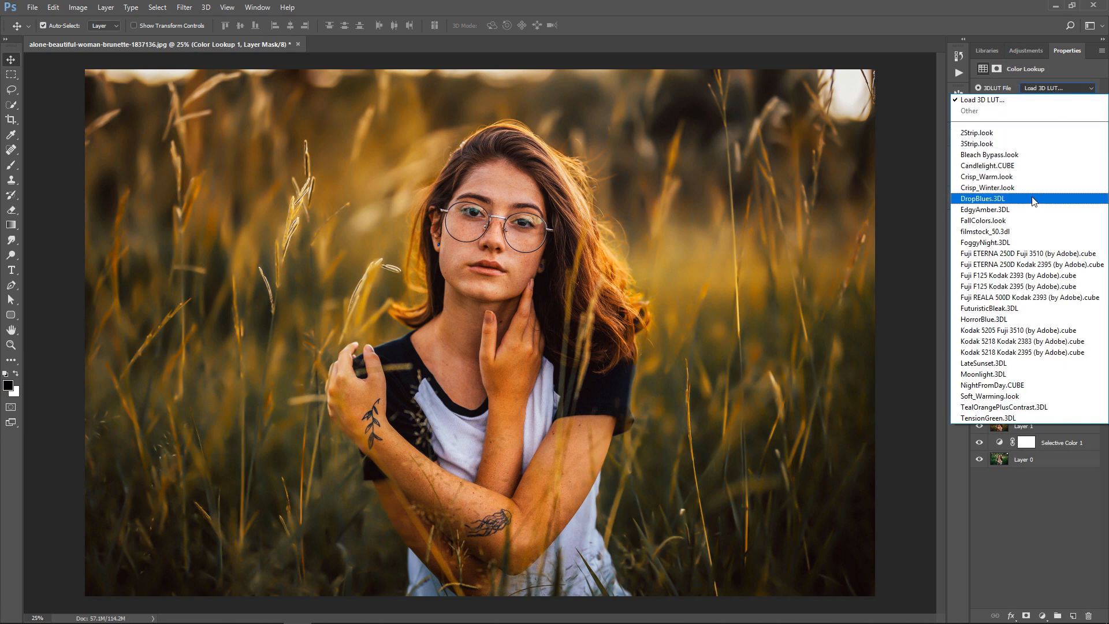
pyautogui.click(996, 210)
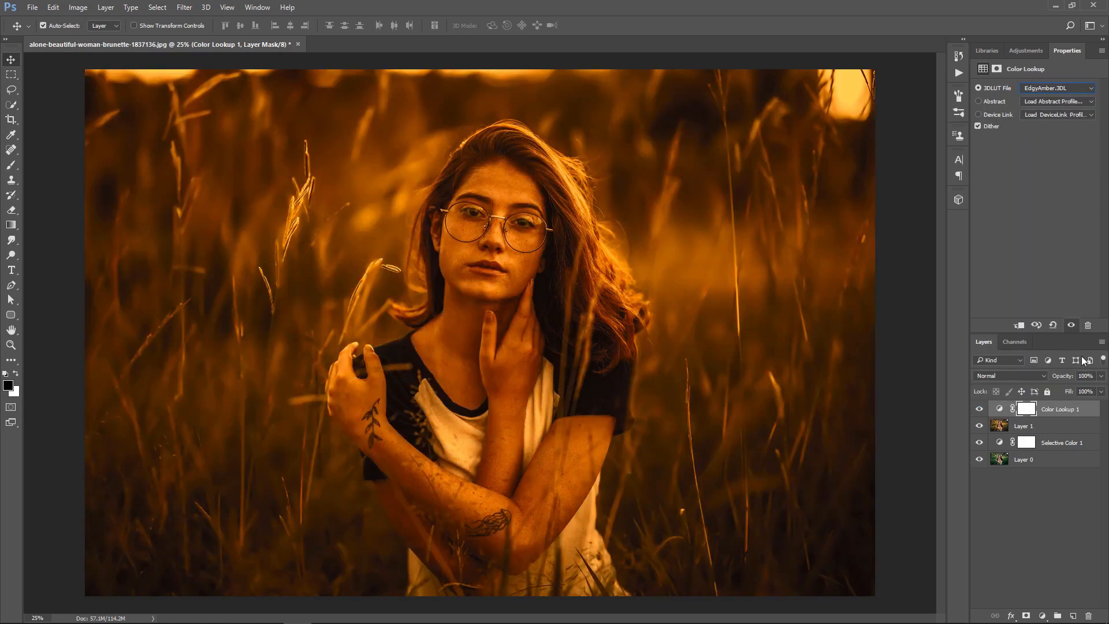
pyautogui.click(1100, 375)
pyautogui.moveTo(1101, 388); pyautogui.dragTo(1069, 389)
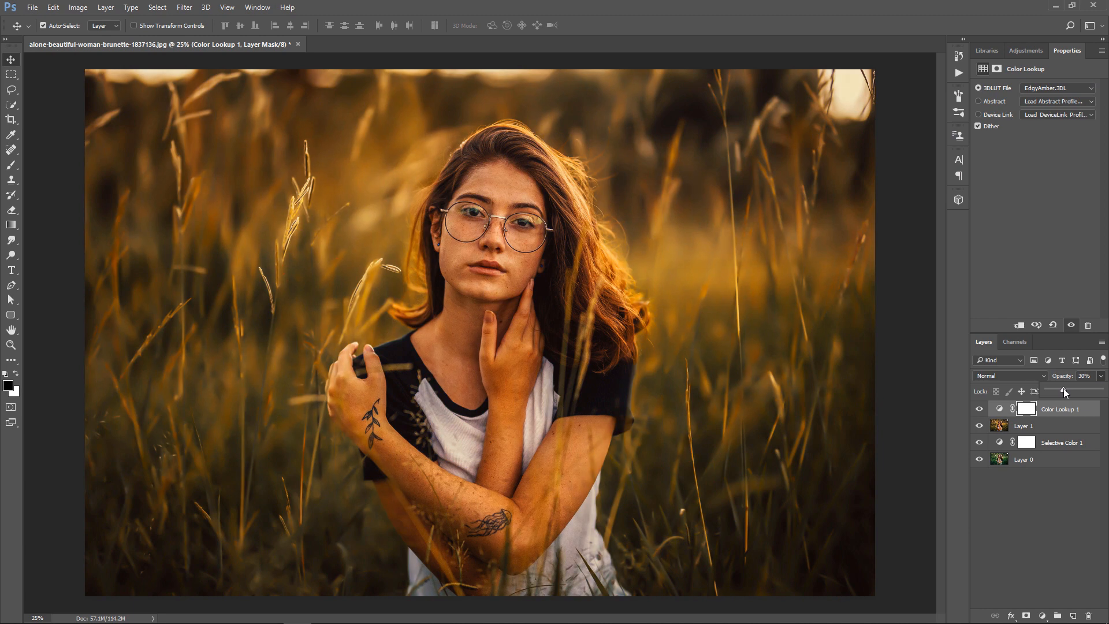
pyautogui.click(978, 409)
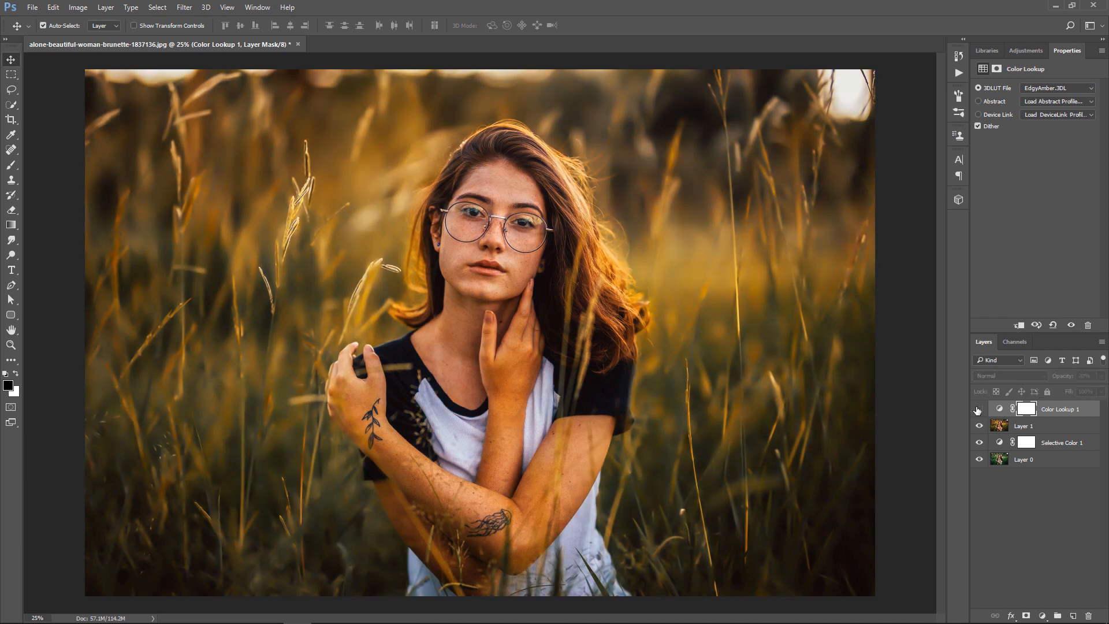
pyautogui.click(978, 409)
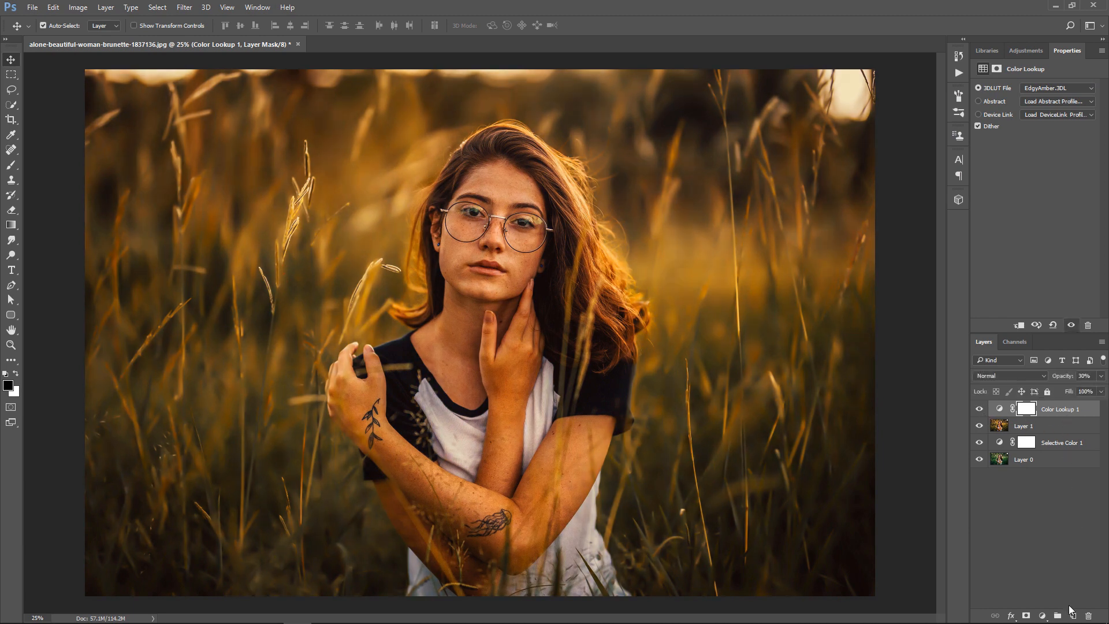
# Create a new layer on top, set its blend mode to Soft Light, and fill it with 50% Gray.
pyautogui.click(1070, 616)
pyautogui.click(1009, 376)
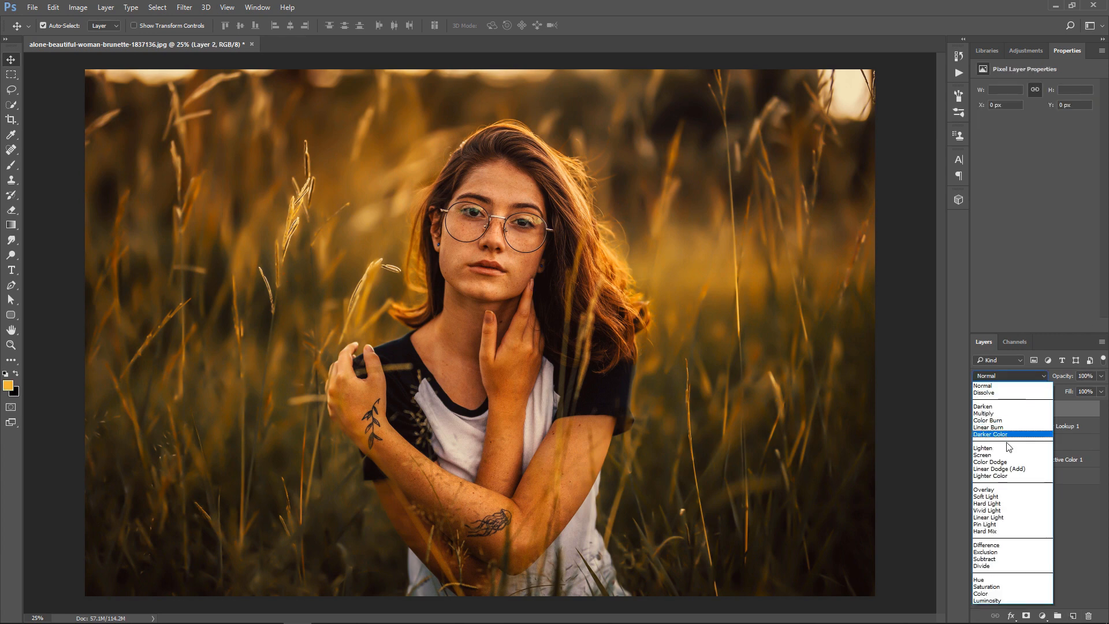
pyautogui.click(1008, 496)
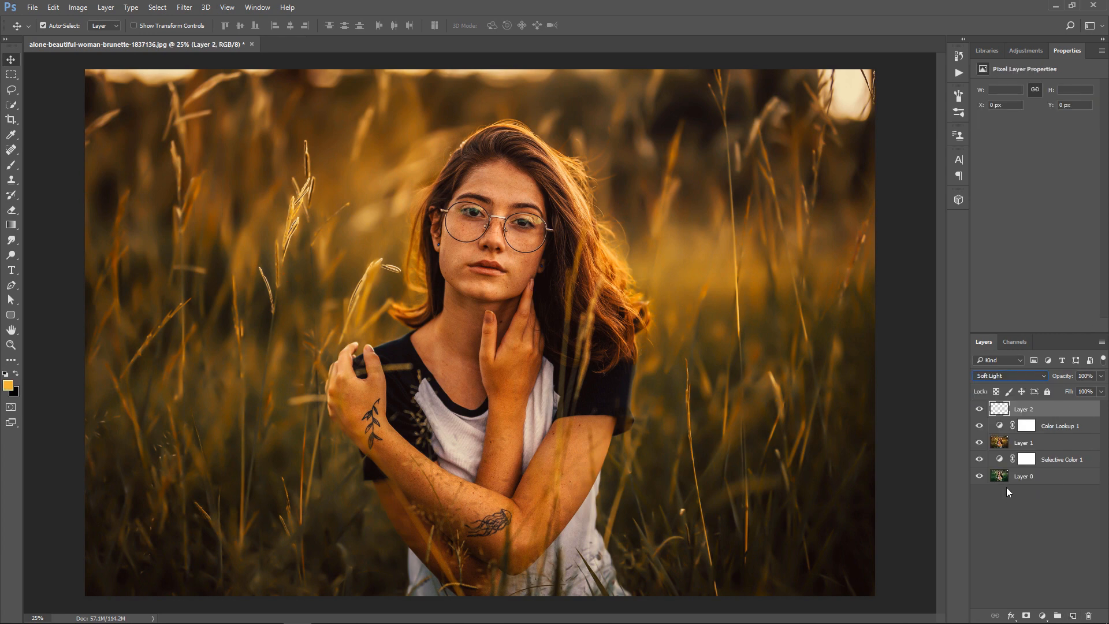
pyautogui.click(52, 7)
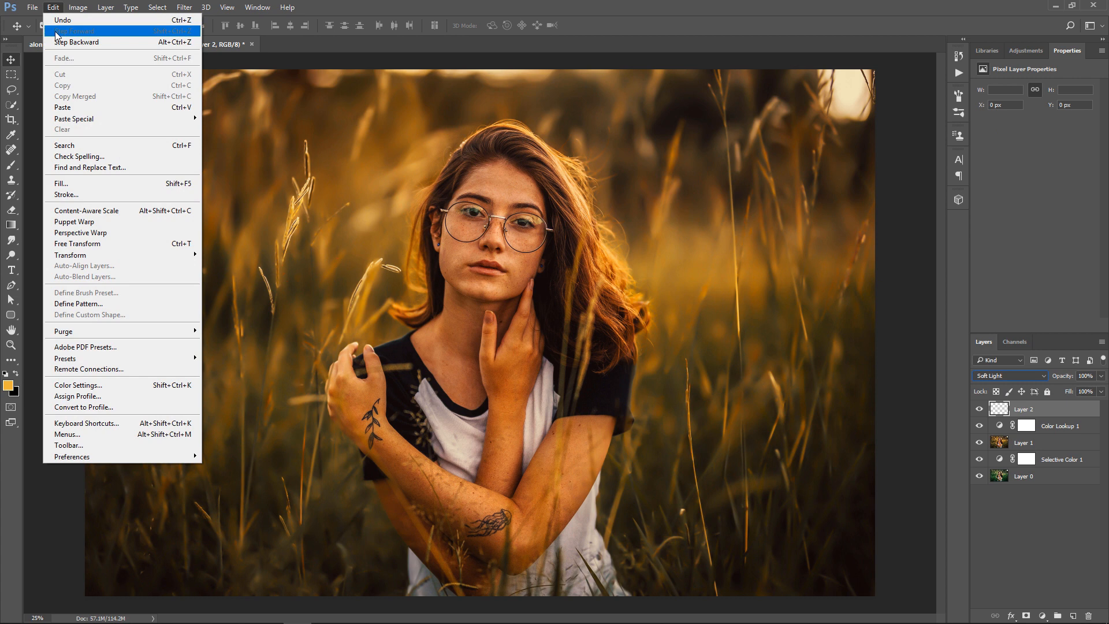
pyautogui.click(108, 183)
pyautogui.click(563, 177)
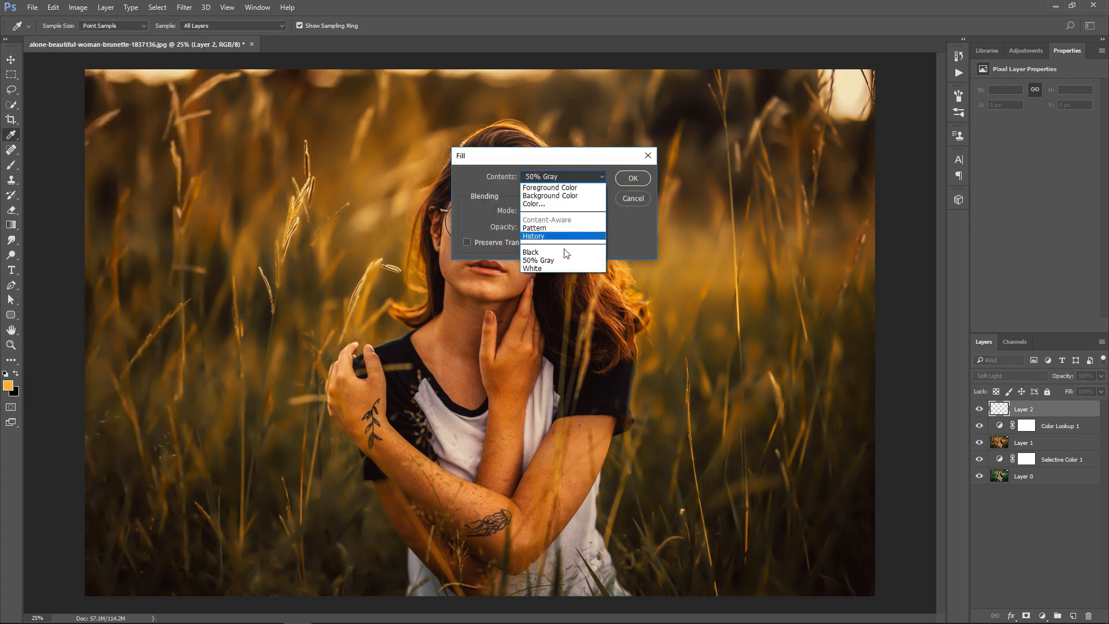
pyautogui.click(545, 260)
pyautogui.click(632, 178)
pyautogui.press('v')
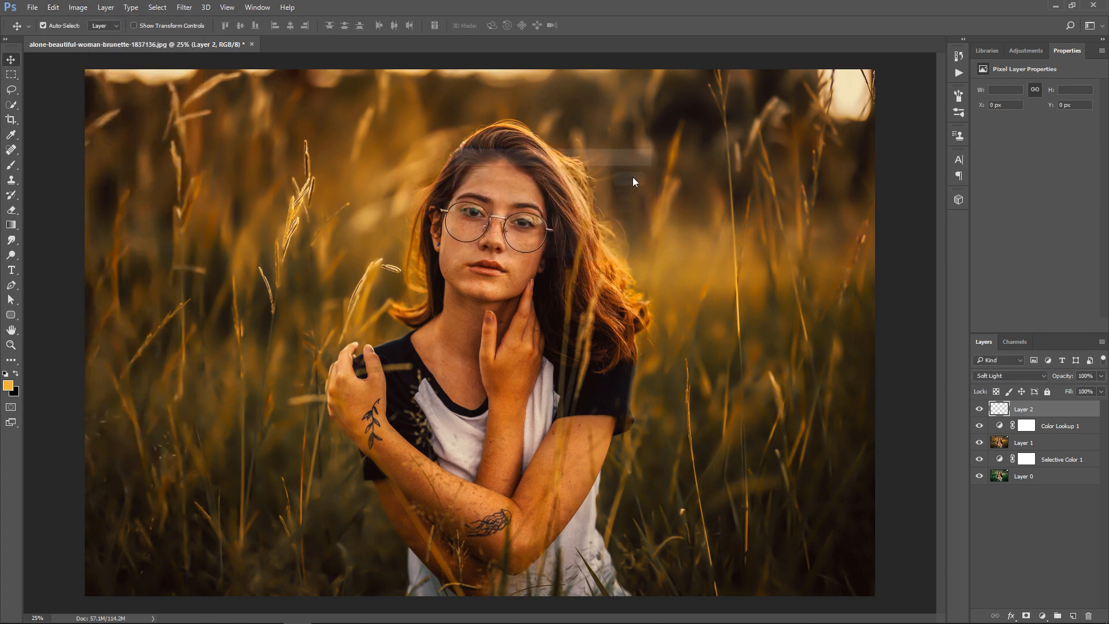
# Brighten the woman's forehead, face and neck on the gray layer using the Dodge tool, reducing the brush size to fit.
pyautogui.click(12, 257)
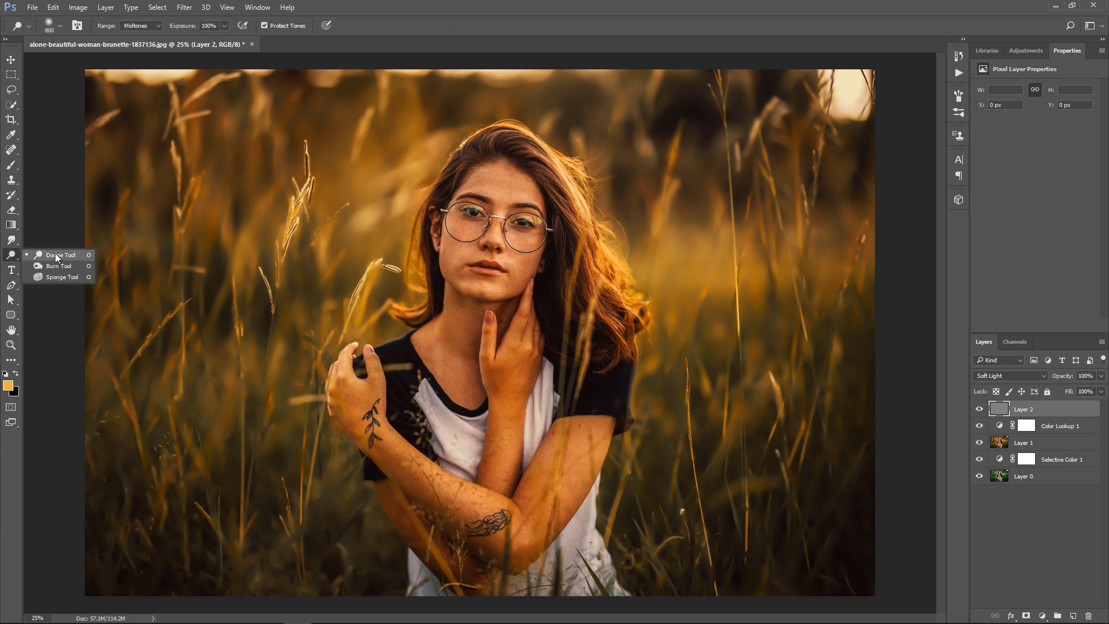
pyautogui.click(56, 255)
pyautogui.press('[')
pyautogui.press('[')
pyautogui.press('[')
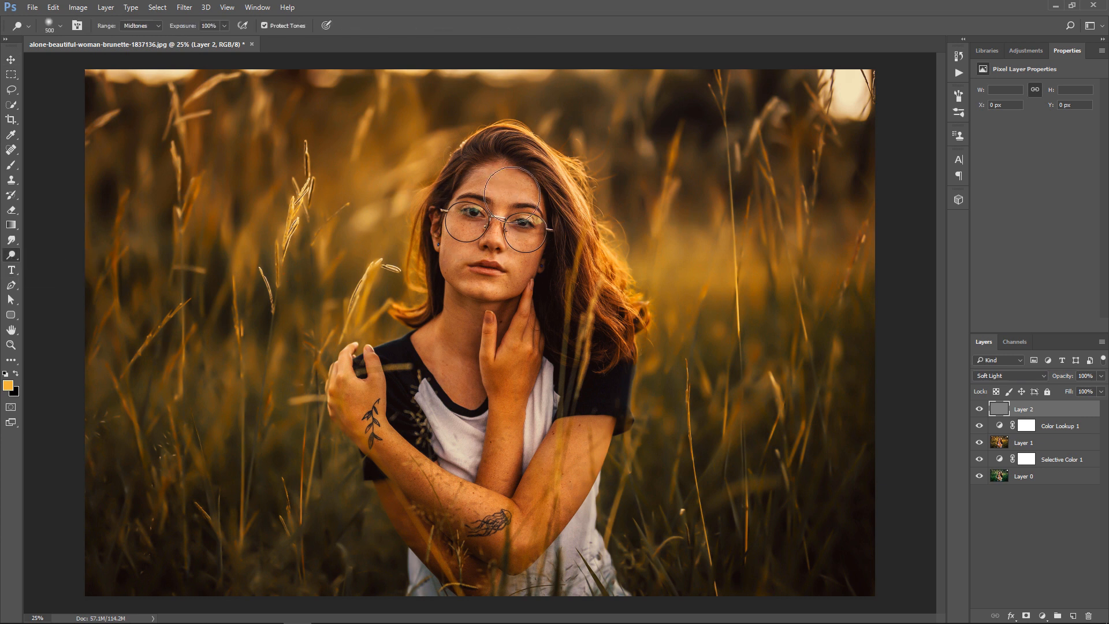
pyautogui.moveTo(512, 195)
pyautogui.mouseDown()
pyautogui.moveTo(471, 187)
pyautogui.moveTo(444, 201)
pyautogui.moveTo(519, 192)
pyautogui.mouseUp()
pyautogui.press('[')
pyautogui.moveTo(501, 232)
pyautogui.mouseDown()
pyautogui.moveTo(442, 288)
pyautogui.moveTo(529, 248)
pyautogui.moveTo(482, 277)
pyautogui.moveTo(455, 270)
pyautogui.moveTo(463, 307)
pyautogui.moveTo(498, 311)
pyautogui.moveTo(521, 269)
pyautogui.moveTo(503, 408)
pyautogui.moveTo(498, 358)
pyautogui.moveTo(507, 378)
pyautogui.moveTo(537, 370)
pyautogui.mouseUp()
# Dodge the woman's shirt and crossed arms on the gray layer with a larger brush, then reduce the brush to 600.
pyautogui.press(']')
pyautogui.press(']')
pyautogui.press(']')
pyautogui.press(']')
pyautogui.moveTo(479, 462)
pyautogui.mouseDown()
pyautogui.moveTo(370, 402)
pyautogui.moveTo(397, 471)
pyautogui.moveTo(503, 540)
pyautogui.moveTo(563, 474)
pyautogui.moveTo(534, 471)
pyautogui.mouseUp()
pyautogui.press('[')
pyautogui.press('[')
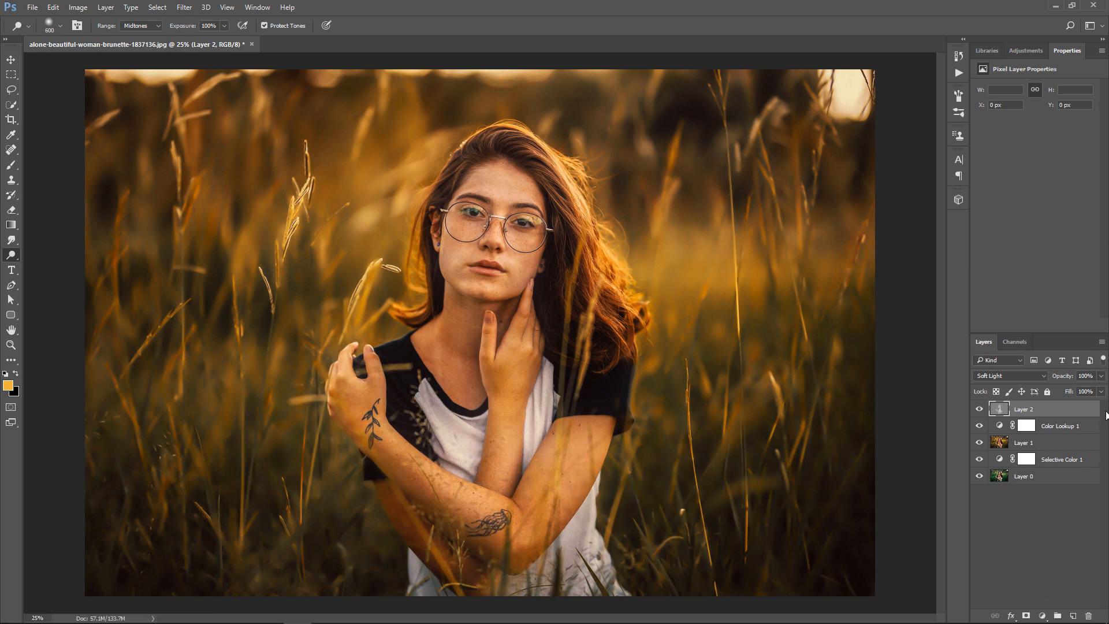
# Lower the dodged gray layer's opacity to 68% and compare the image with and without it.
pyautogui.click(1101, 376)
pyautogui.moveTo(1102, 390); pyautogui.dragTo(1087, 389)
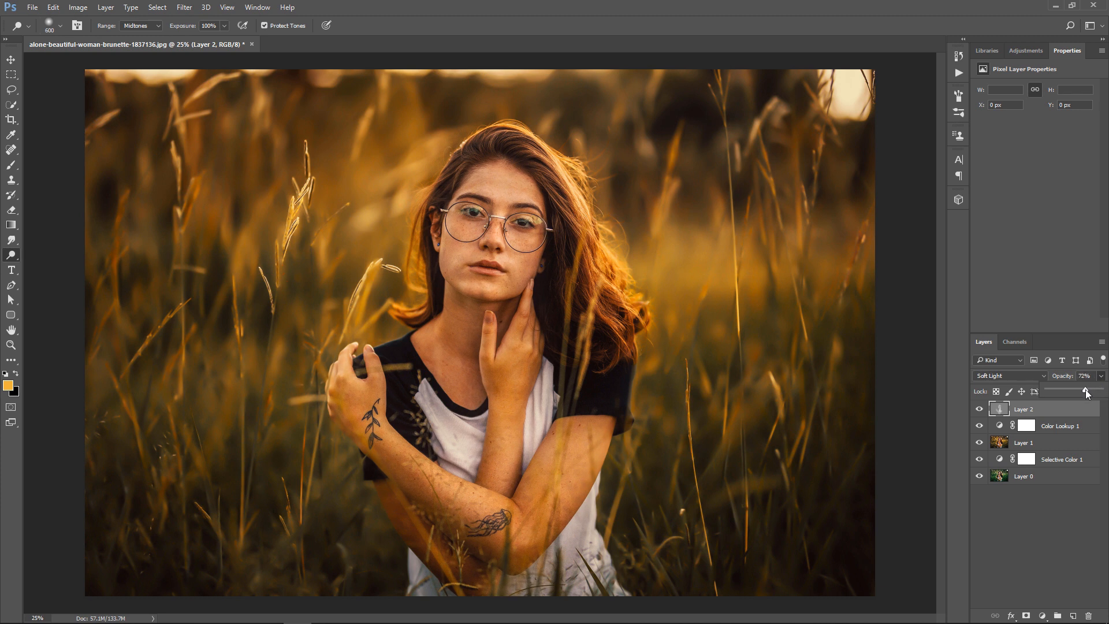
pyautogui.click(979, 409)
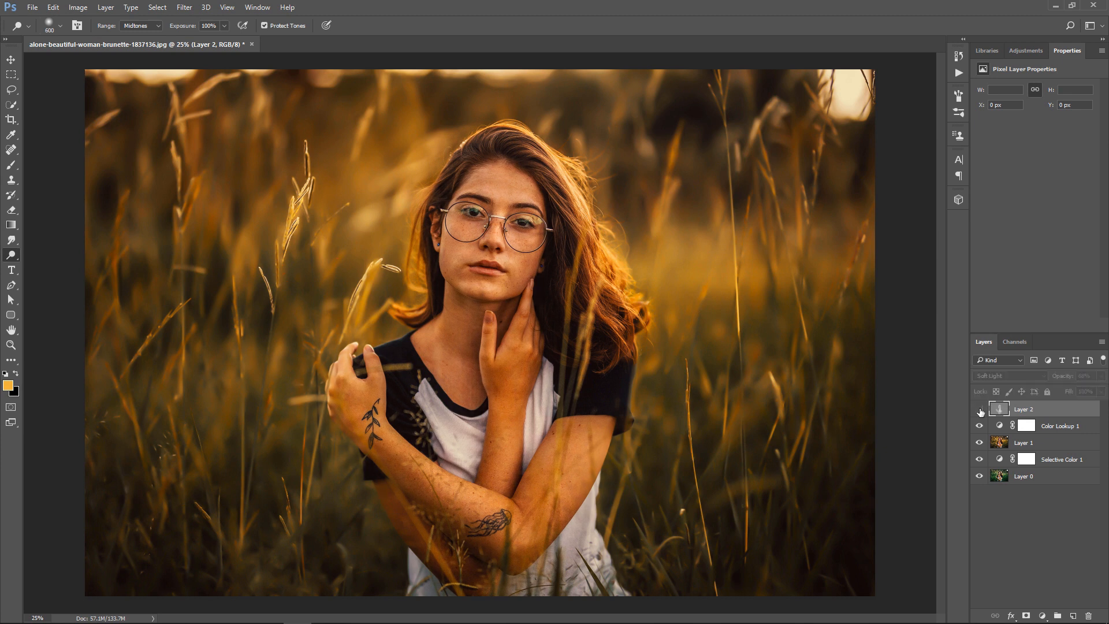
pyautogui.click(978, 409)
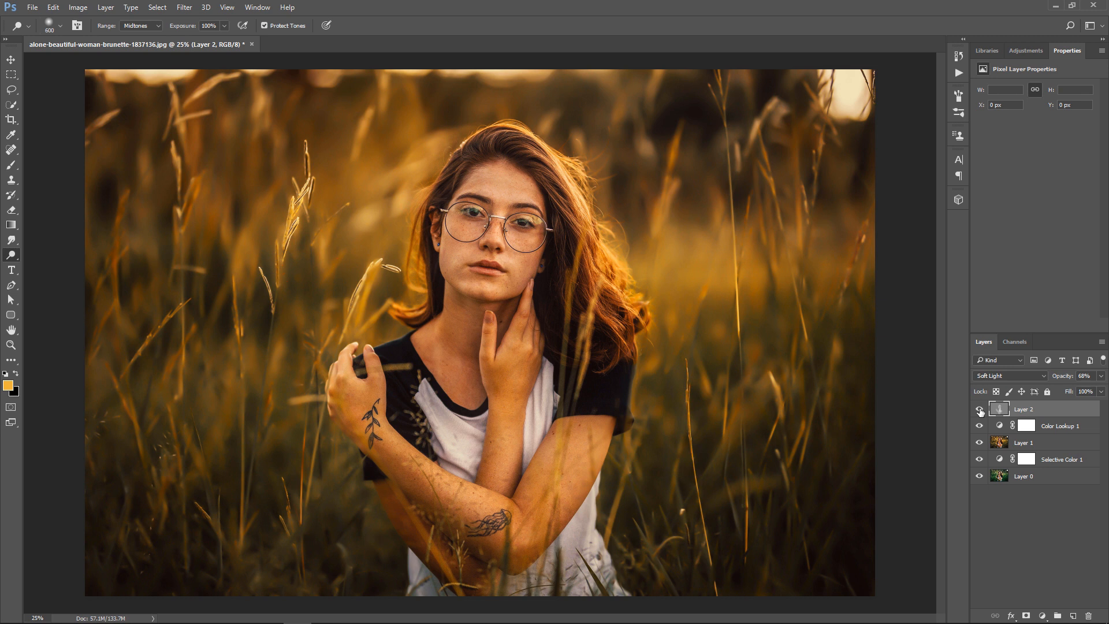
# Stamp all visible layers onto a new top layer and open it in Nik Collection's Color Efex Pro 4.
pyautogui.hotkey('ctrl', 'shift', 'alt', 'e')
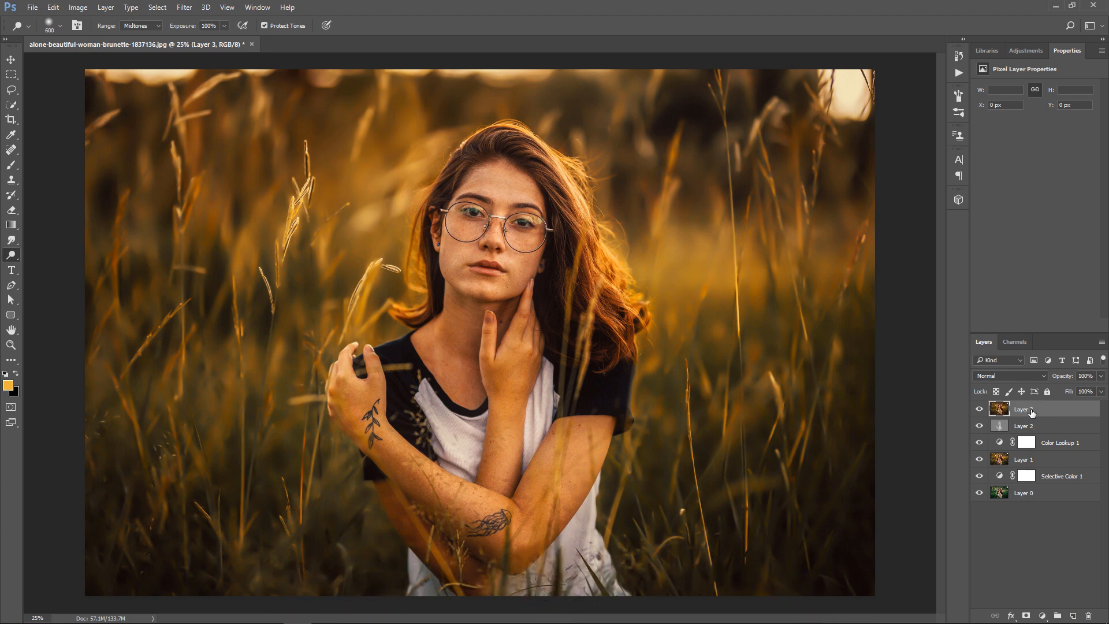
pyautogui.click(183, 8)
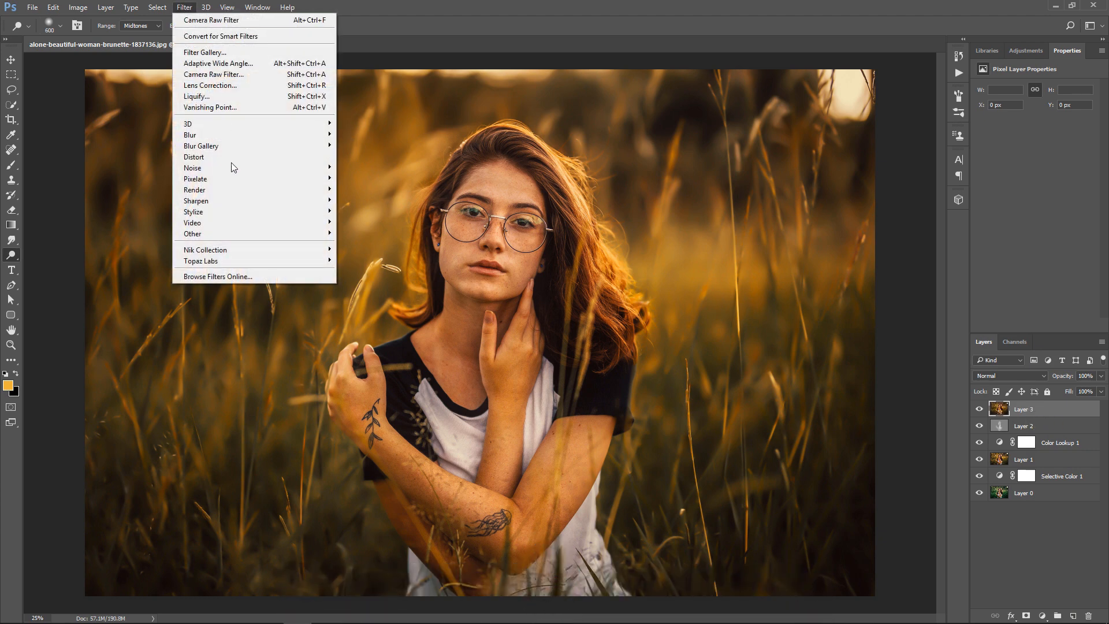
pyautogui.moveTo(243, 250)
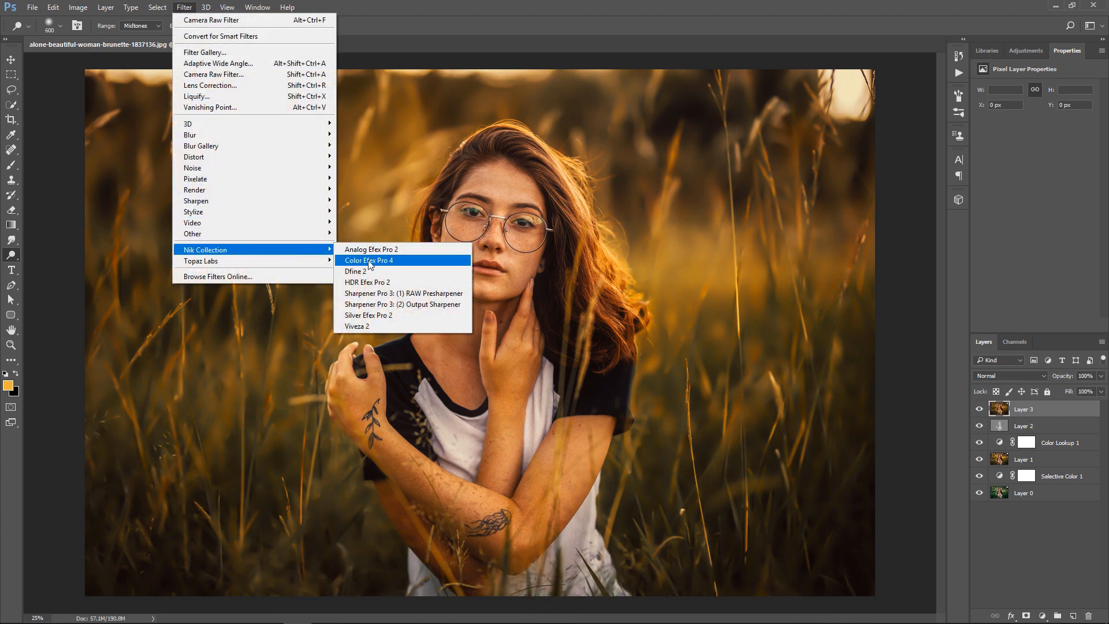
pyautogui.click(379, 260)
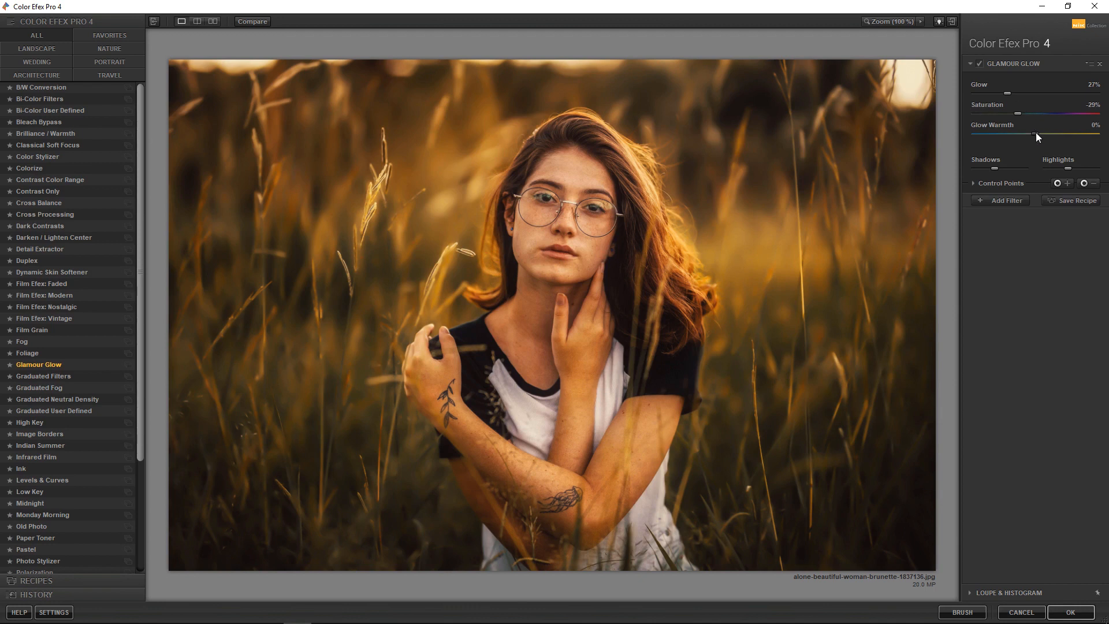
# Raise the Glow Warmth of Glamour Glow, stack a Brilliance / Warmth filter with Warmth at 22%, and apply the filters.
pyautogui.moveTo(1034, 134); pyautogui.dragTo(1058, 133)
pyautogui.click(1008, 200)
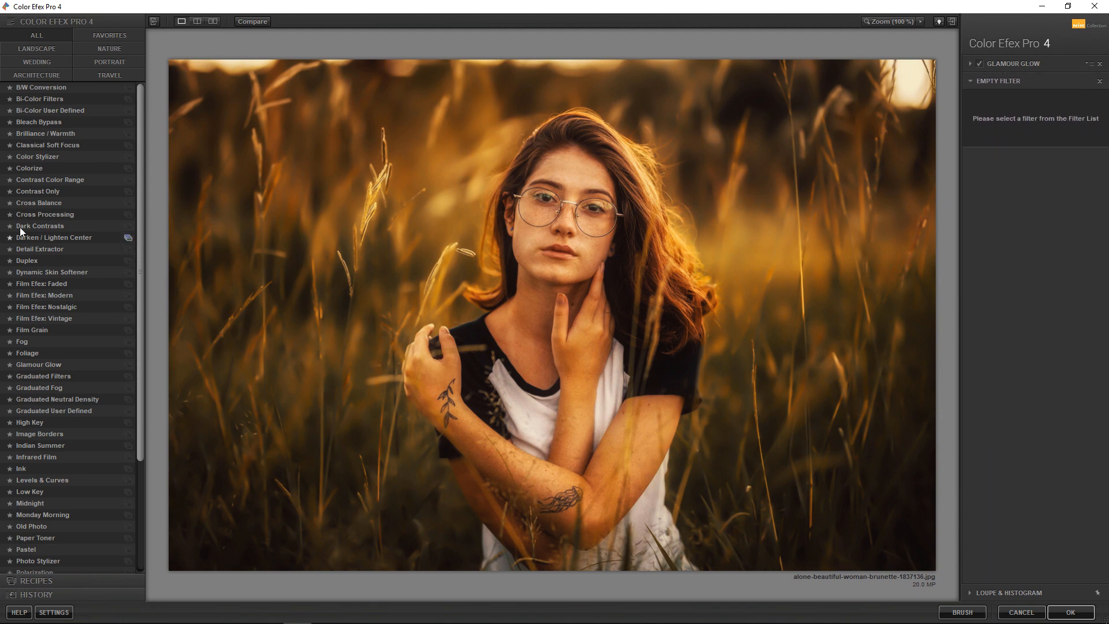
pyautogui.click(51, 135)
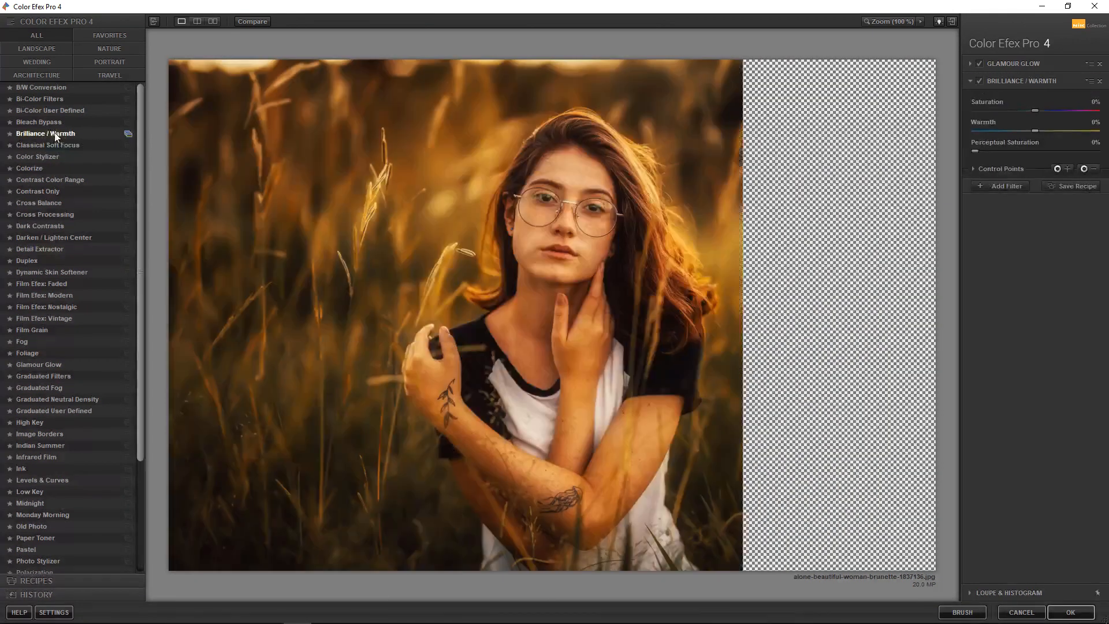
pyautogui.moveTo(1035, 132); pyautogui.dragTo(1050, 132)
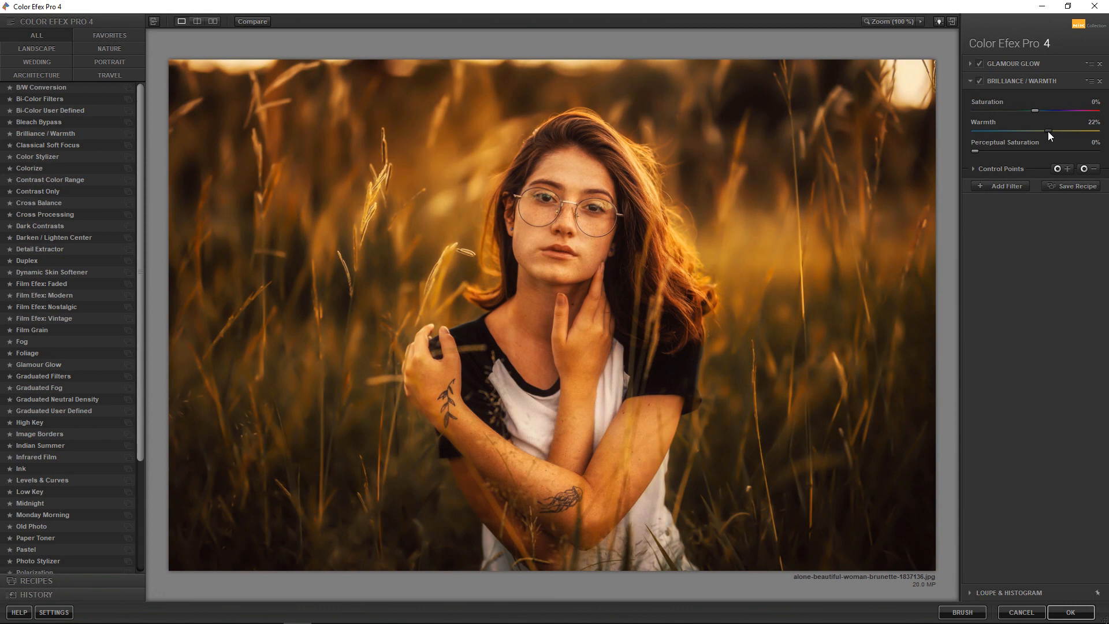
pyautogui.click(1010, 187)
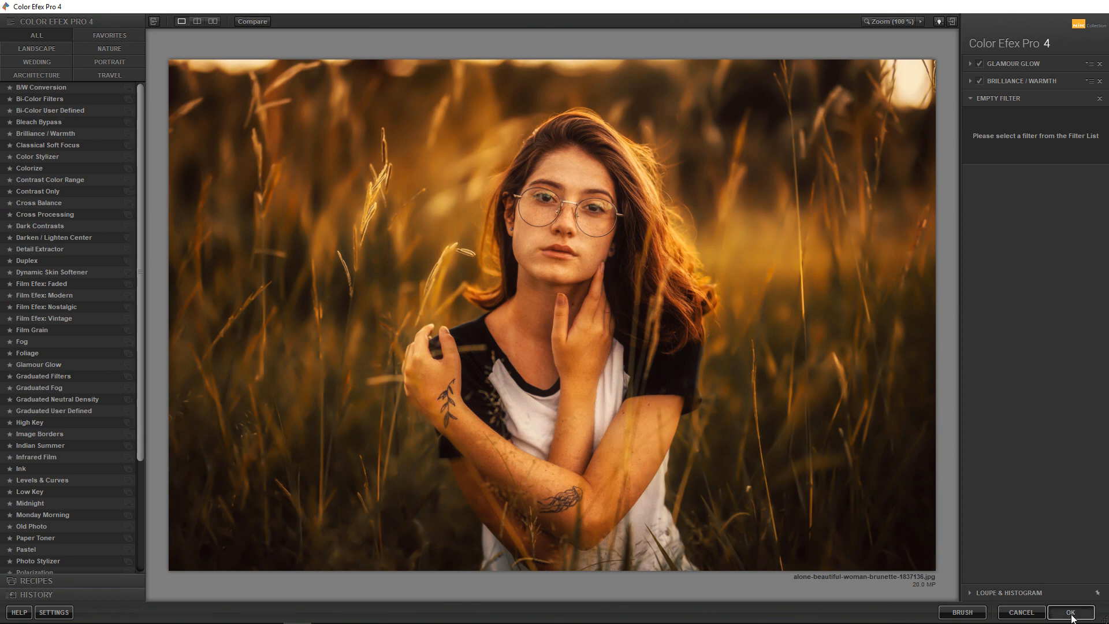
pyautogui.click(1070, 613)
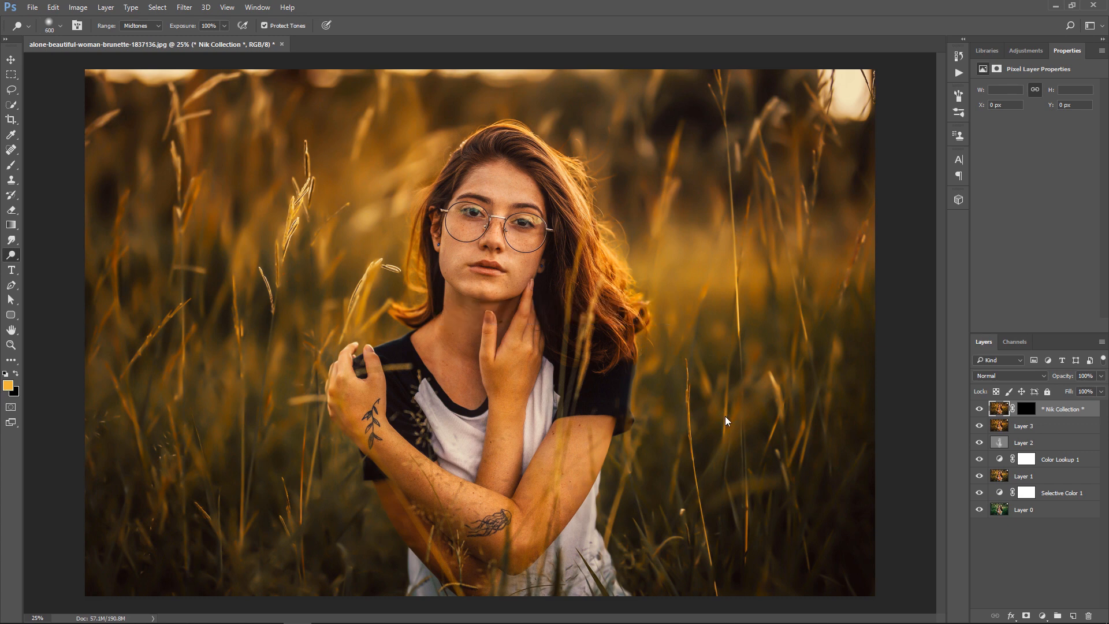
# Create a new empty layer on top and set the foreground color to a more saturated bright orange.
pyautogui.click(1072, 616)
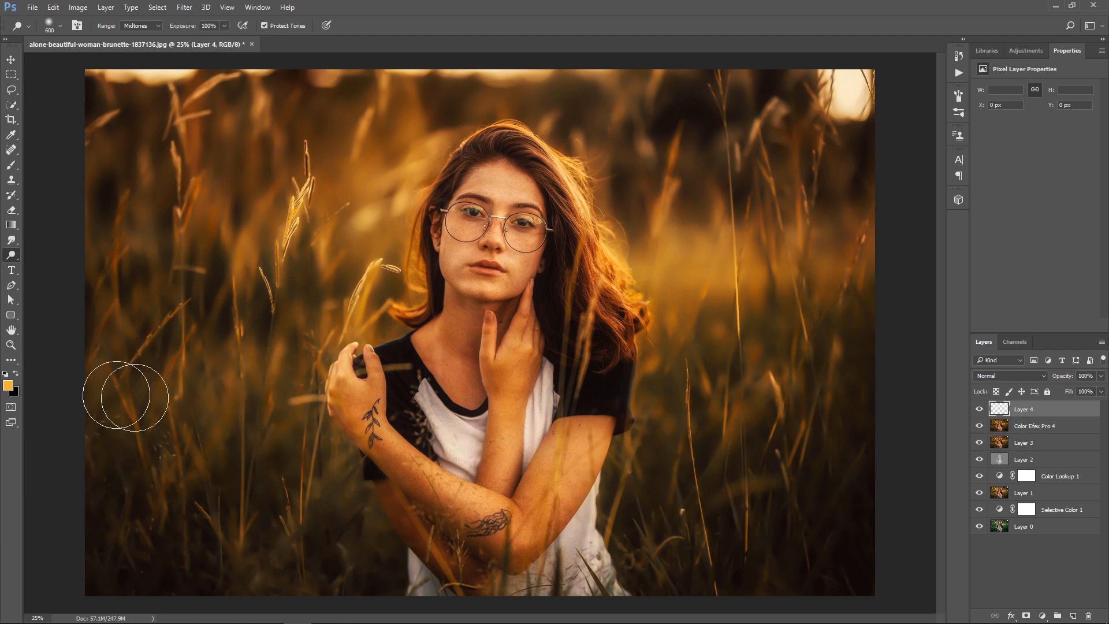
pyautogui.click(8, 386)
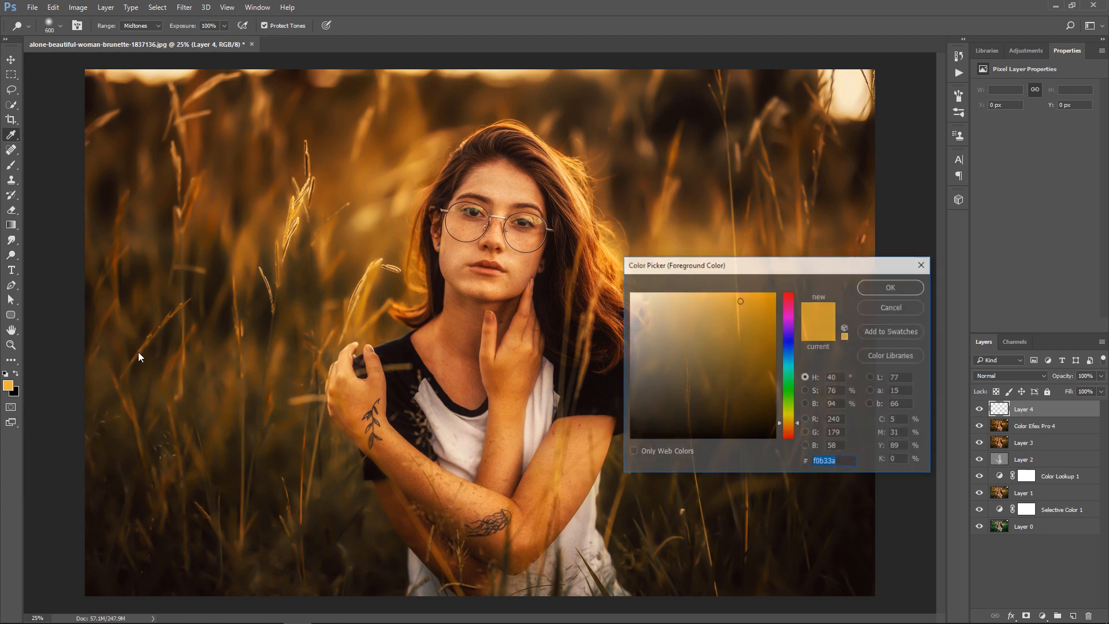
pyautogui.click(404, 195)
pyautogui.moveTo(727, 309); pyautogui.dragTo(749, 298)
pyautogui.click(912, 294)
pyautogui.press('o')
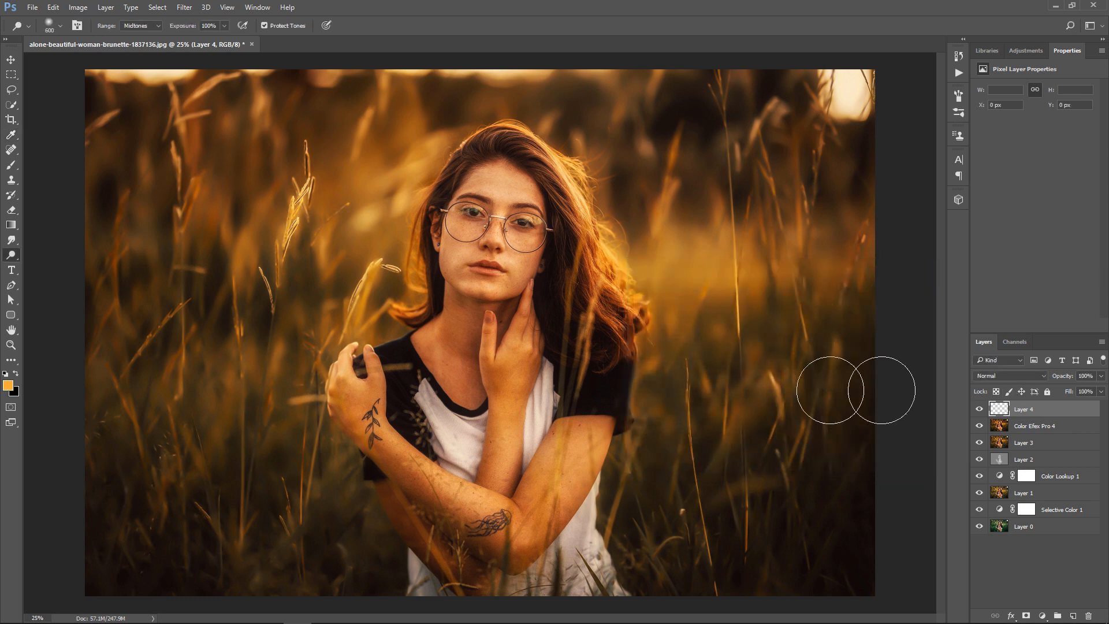
# Paint one large soft orange spot over the woman's head on the new layer with the Brush at size 3900.
pyautogui.click(12, 166)
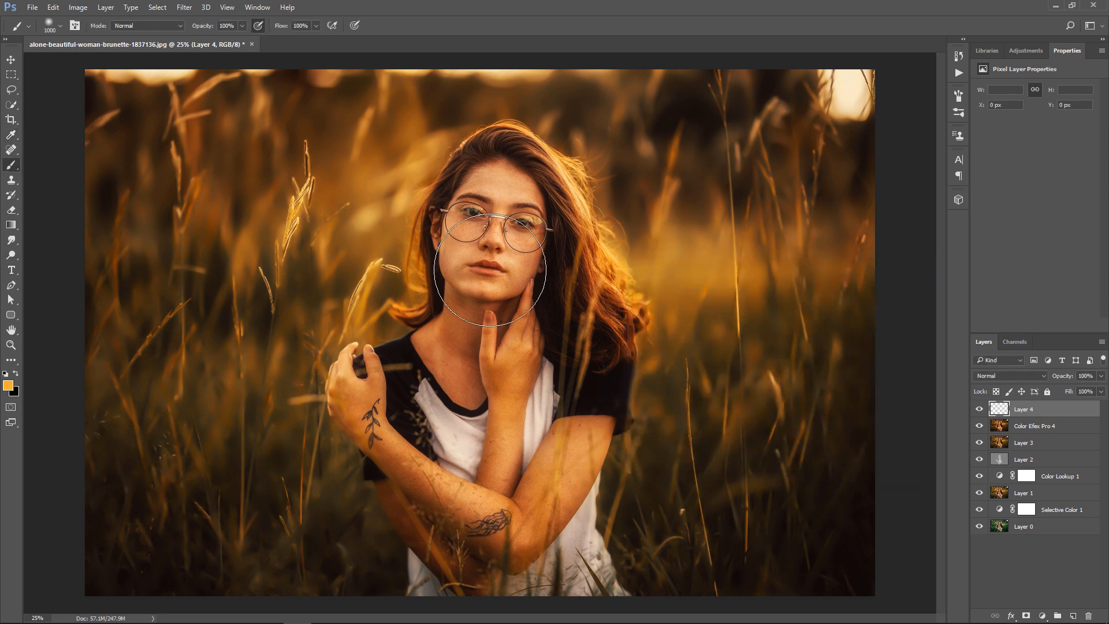
pyautogui.press(']')
pyautogui.press(']')
pyautogui.press(']')
pyautogui.press(']')
pyautogui.press(']')
pyautogui.press(']')
pyautogui.press(']')
pyautogui.press(']')
pyautogui.press(']')
pyautogui.press(']')
pyautogui.press(']')
pyautogui.press(']')
pyautogui.press(']')
pyautogui.press(']')
pyautogui.press(']')
pyautogui.press(']')
pyautogui.press(']')
pyautogui.press(']')
pyautogui.press(']')
pyautogui.press(']')
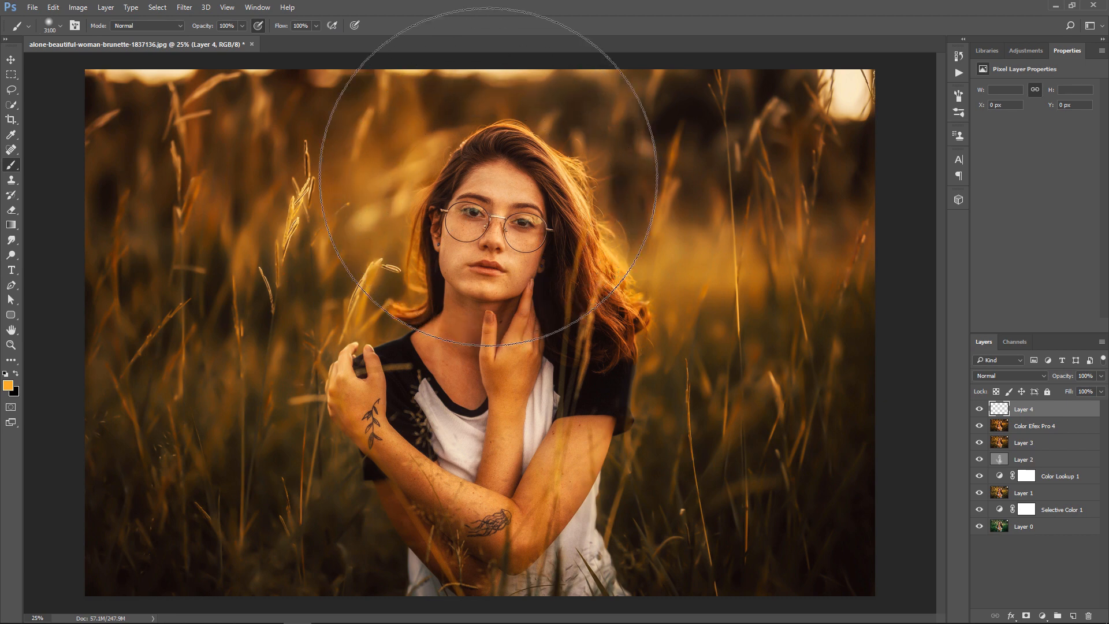
pyautogui.press(']')
pyautogui.press(']')
pyautogui.press(']')
pyautogui.press(']')
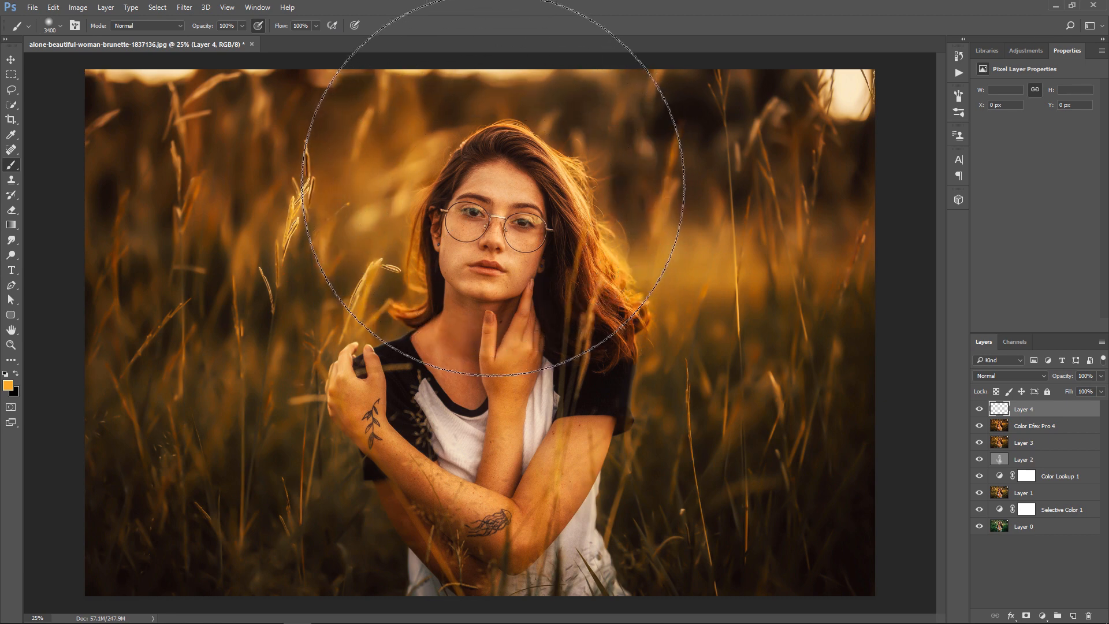
pyautogui.press(']')
pyautogui.press(']')
pyautogui.press(']')
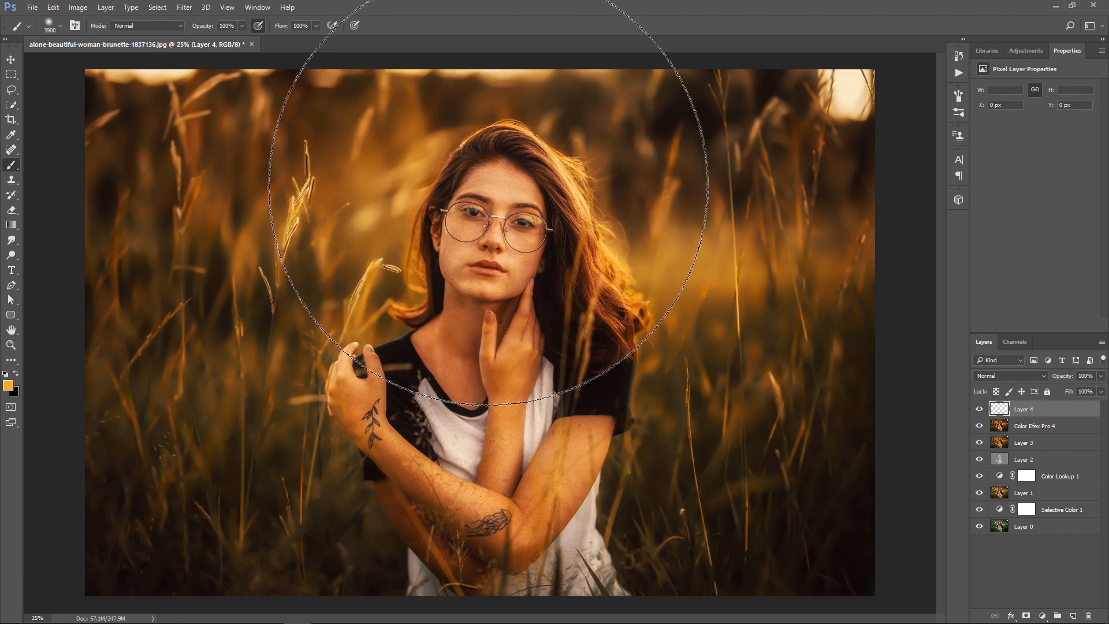
pyautogui.click(487, 185)
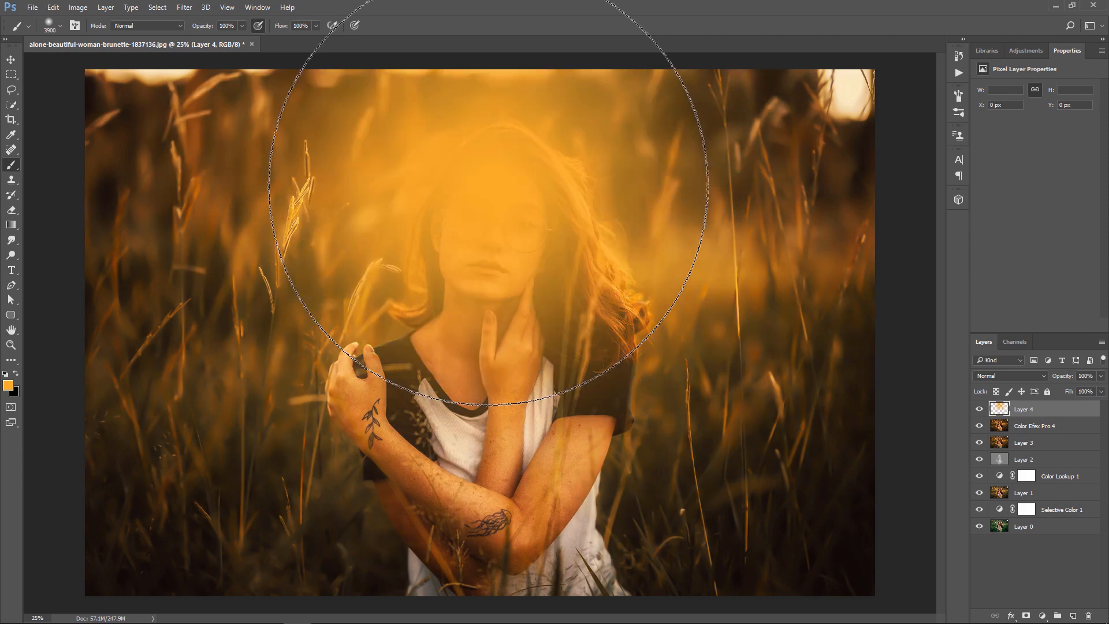
# Set the orange spot layer's blend mode to Overlay and lower its opacity to 50%.
pyautogui.click(1024, 376)
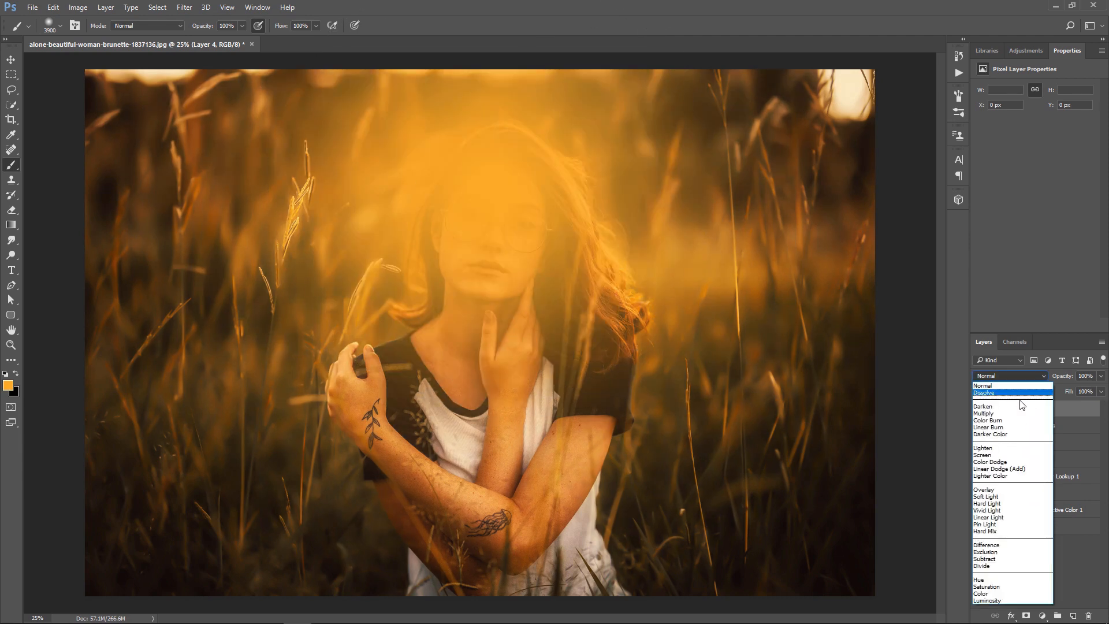
pyautogui.click(1005, 493)
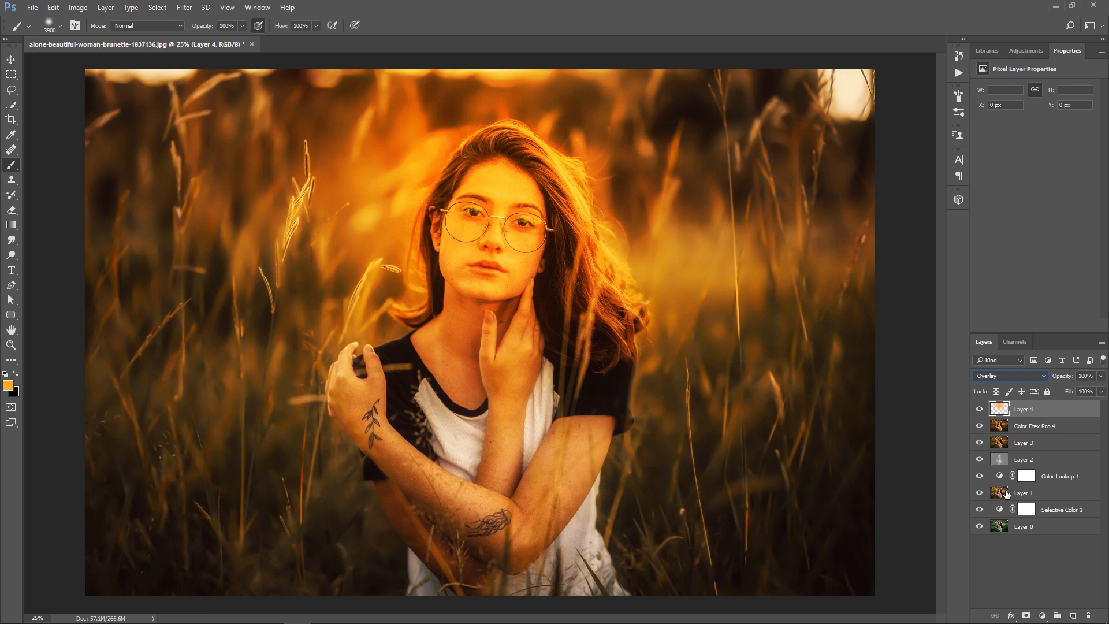
pyautogui.click(1101, 376)
pyautogui.moveTo(1101, 391); pyautogui.dragTo(1074, 392)
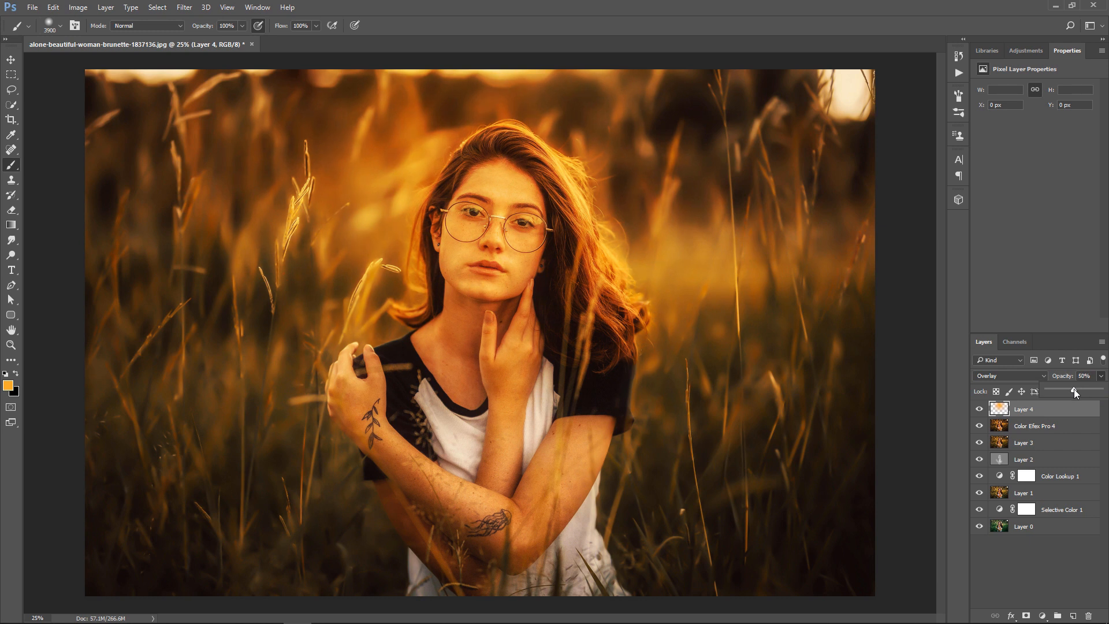
# Enlarge the orange glow with Free Transform to 114.18% width and 113.38% height around its center.
pyautogui.hotkey('ctrl', 't')
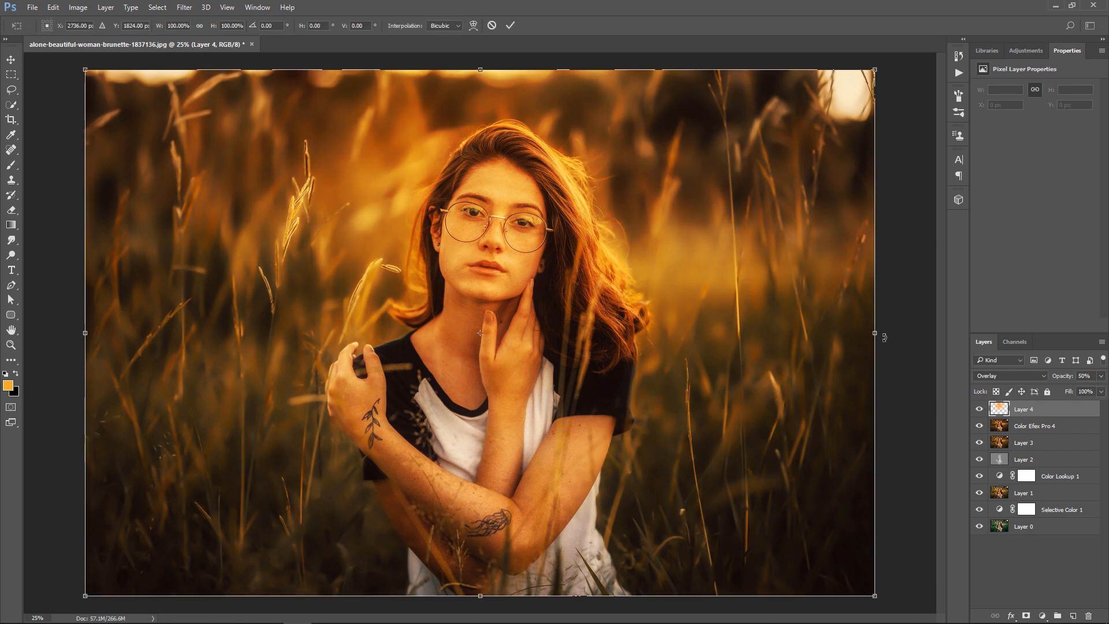
pyautogui.moveTo(875, 333); pyautogui.dragTo(930, 333)
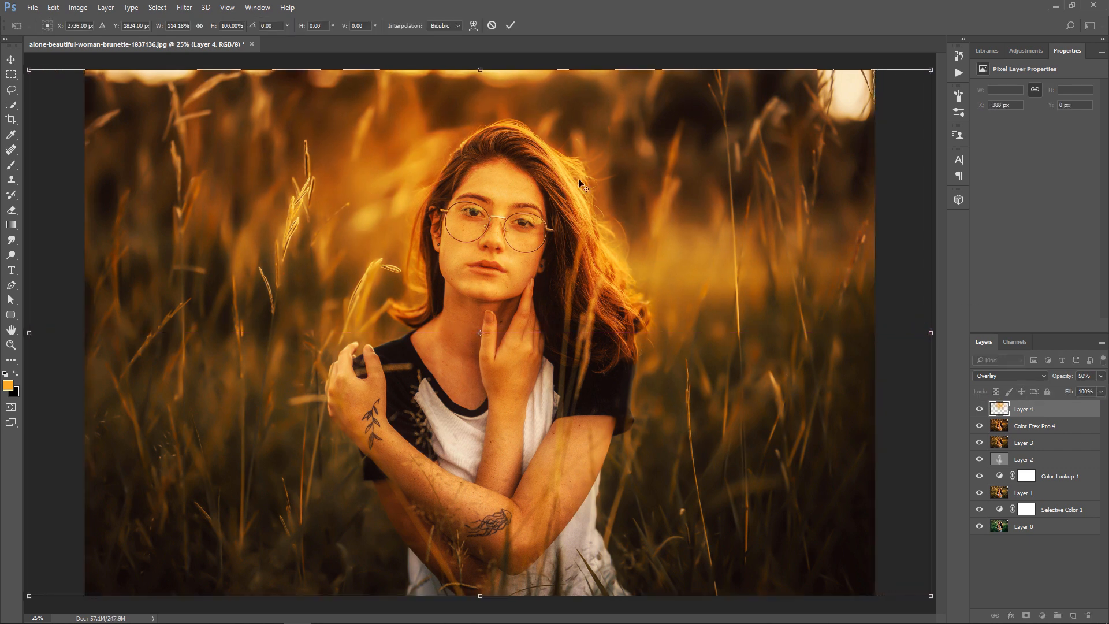
pyautogui.moveTo(480, 69); pyautogui.dragTo(487, 38)
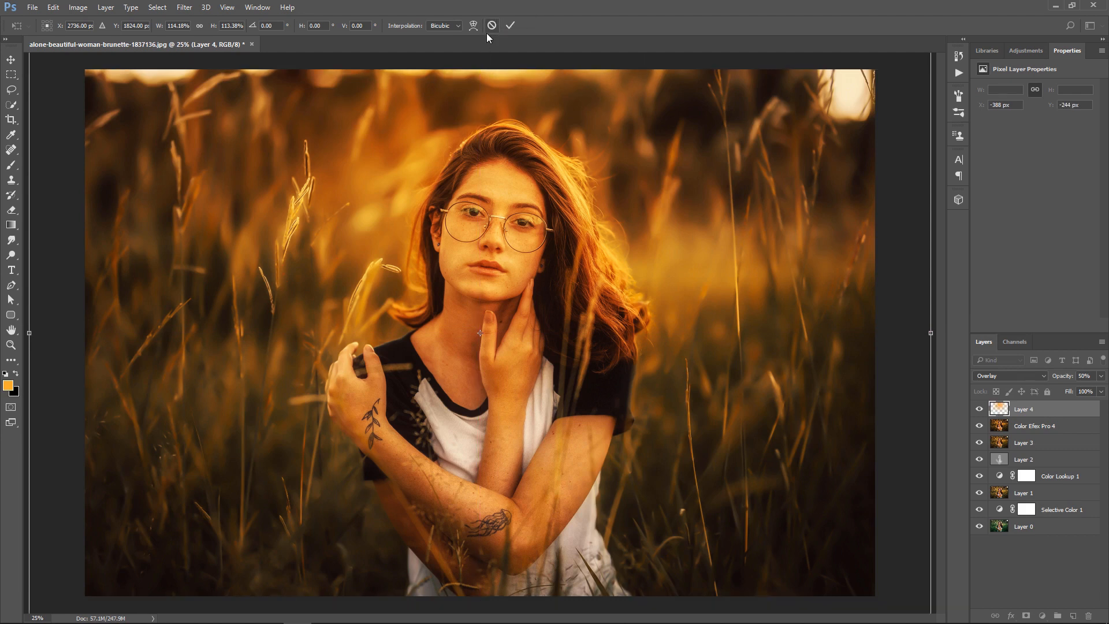
pyautogui.press('Return')
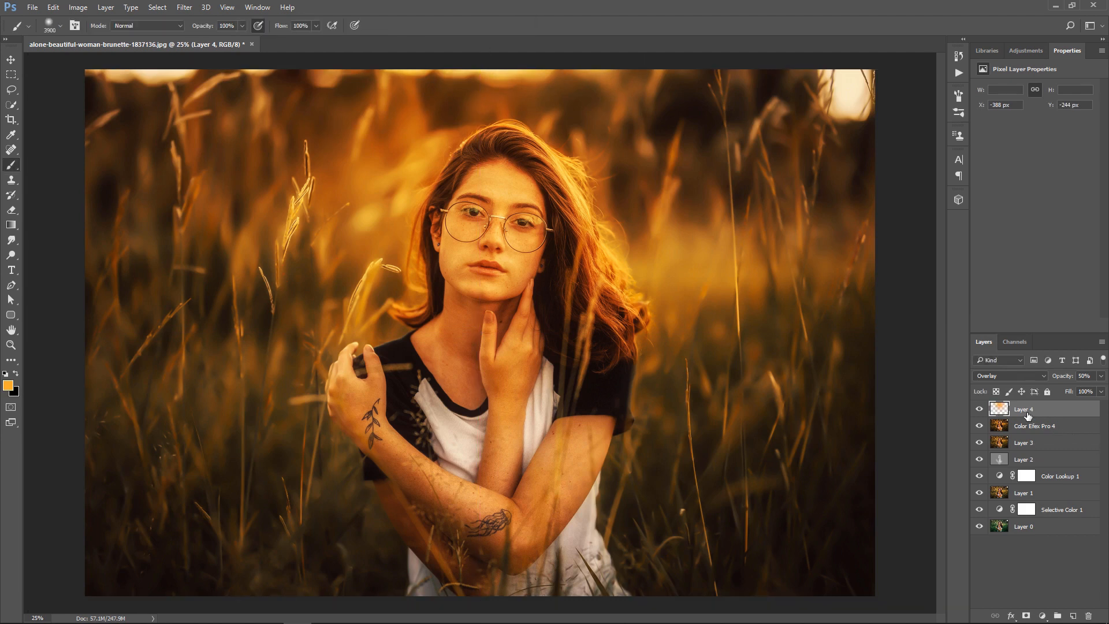
# Add a layer mask to the orange glow layer and mask out the woman's face with a black brush at size 1300.
pyautogui.click(1026, 615)
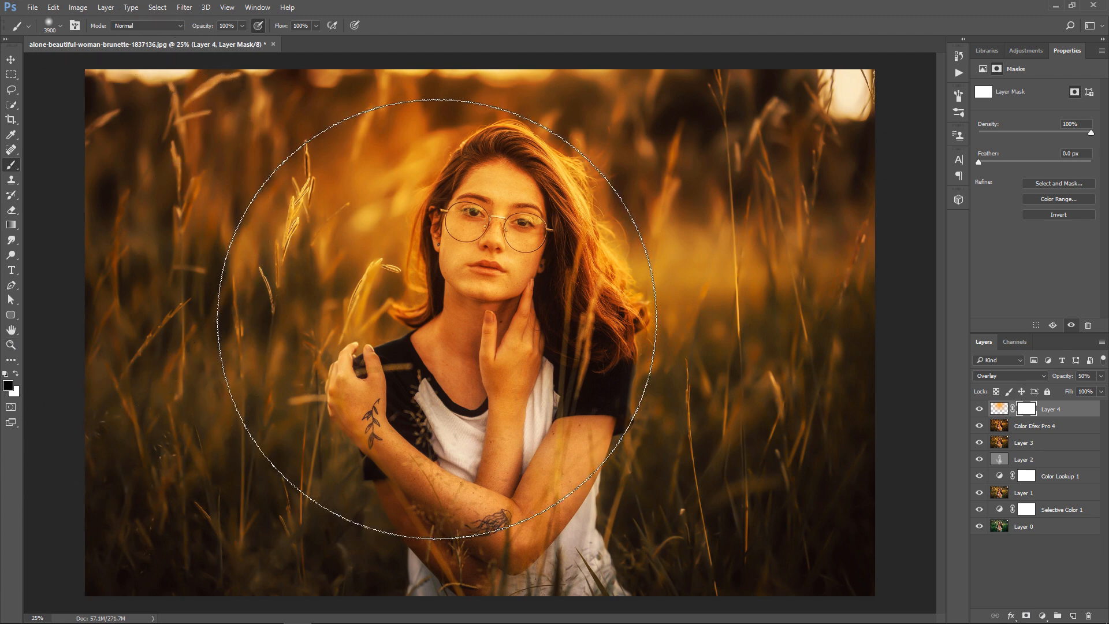
pyautogui.press('[')
pyautogui.press('[')
pyautogui.press('[')
pyautogui.press('[')
pyautogui.press('[')
pyautogui.press('[')
pyautogui.press('[')
pyautogui.press('[')
pyautogui.press('[')
pyautogui.press('[')
pyautogui.press('[')
pyautogui.press('[')
pyautogui.press('[')
pyautogui.press('[')
pyautogui.press('[')
pyautogui.press('[')
pyautogui.press('[')
pyautogui.press('[')
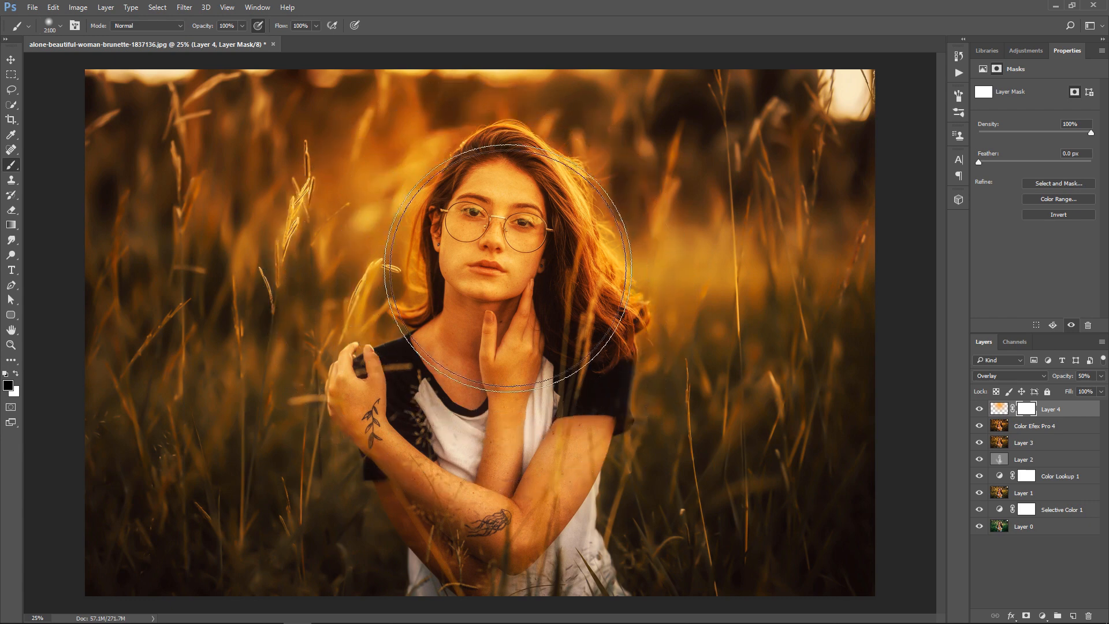
pyautogui.press('[')
pyautogui.press('[')
pyautogui.press('[')
pyautogui.press('[')
pyautogui.press('[')
pyautogui.press('[')
pyautogui.press('[')
pyautogui.press('[')
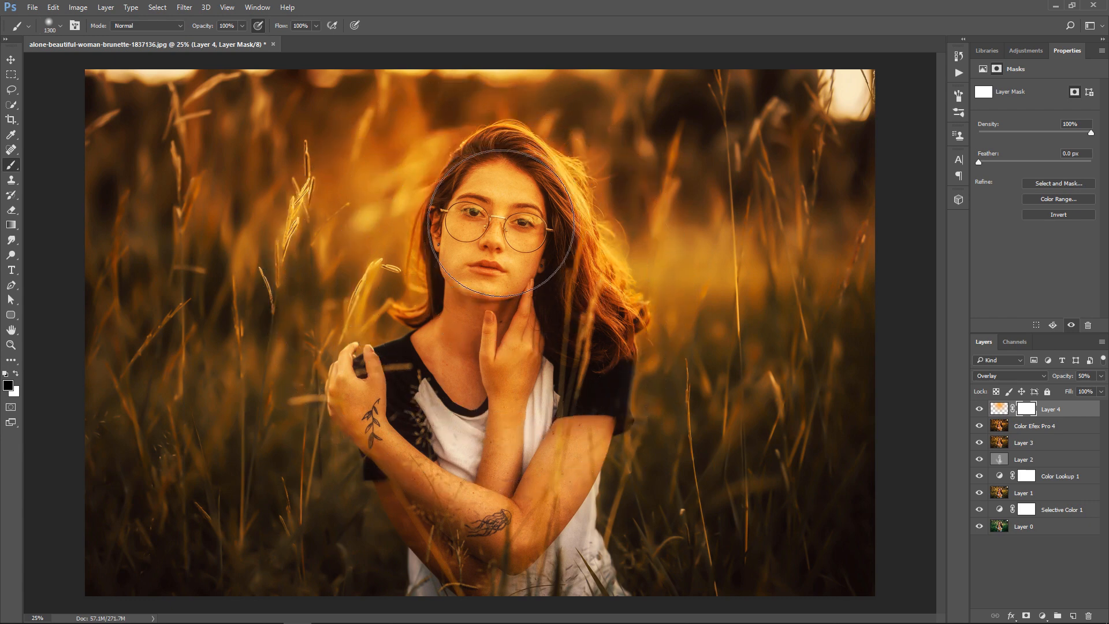
pyautogui.click(499, 220)
# Partly mask the glow over the woman's neck, hand and face with the brush at size 1200 and 47% opacity.
pyautogui.press('[')
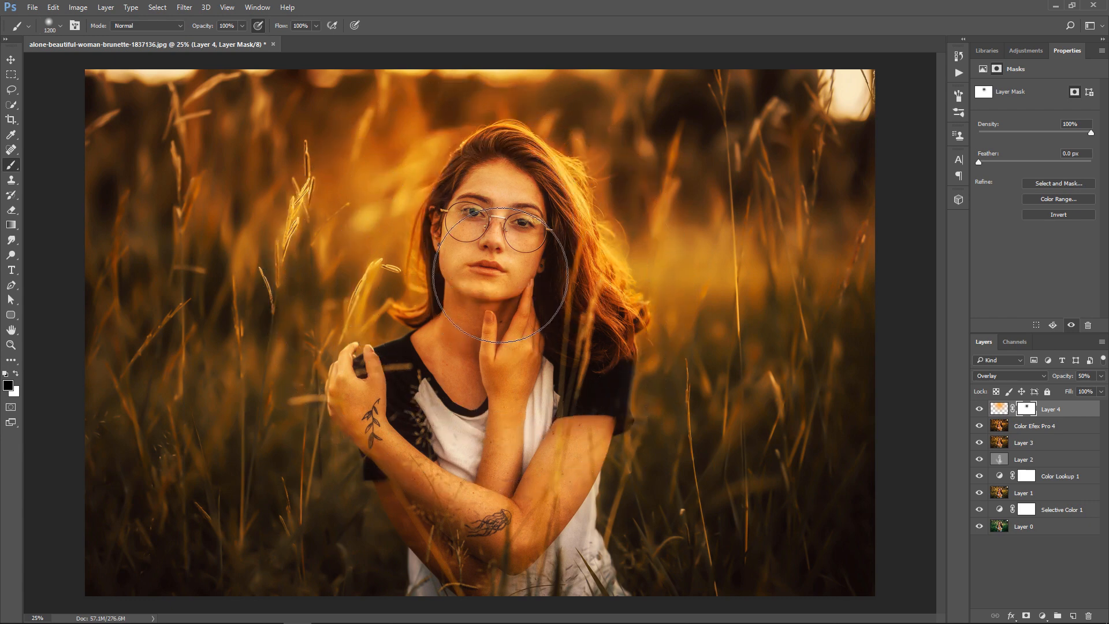
pyautogui.click(242, 26)
pyautogui.moveTo(244, 39); pyautogui.dragTo(214, 41)
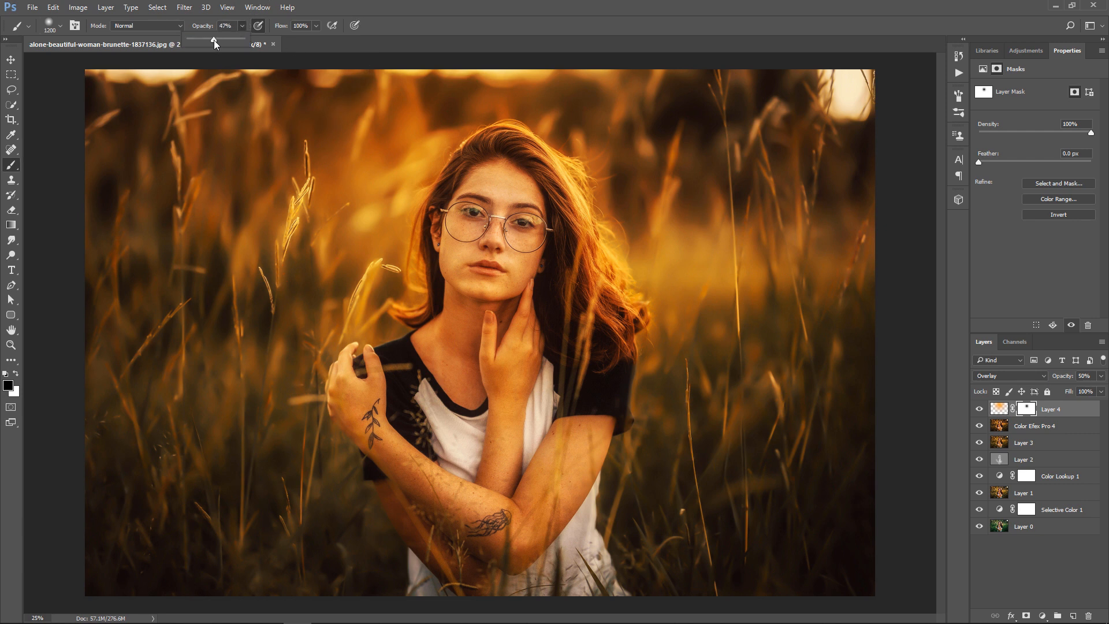
pyautogui.moveTo(515, 327)
pyautogui.mouseDown()
pyautogui.moveTo(484, 404)
pyautogui.moveTo(484, 323)
pyautogui.moveTo(456, 386)
pyautogui.mouseUp()
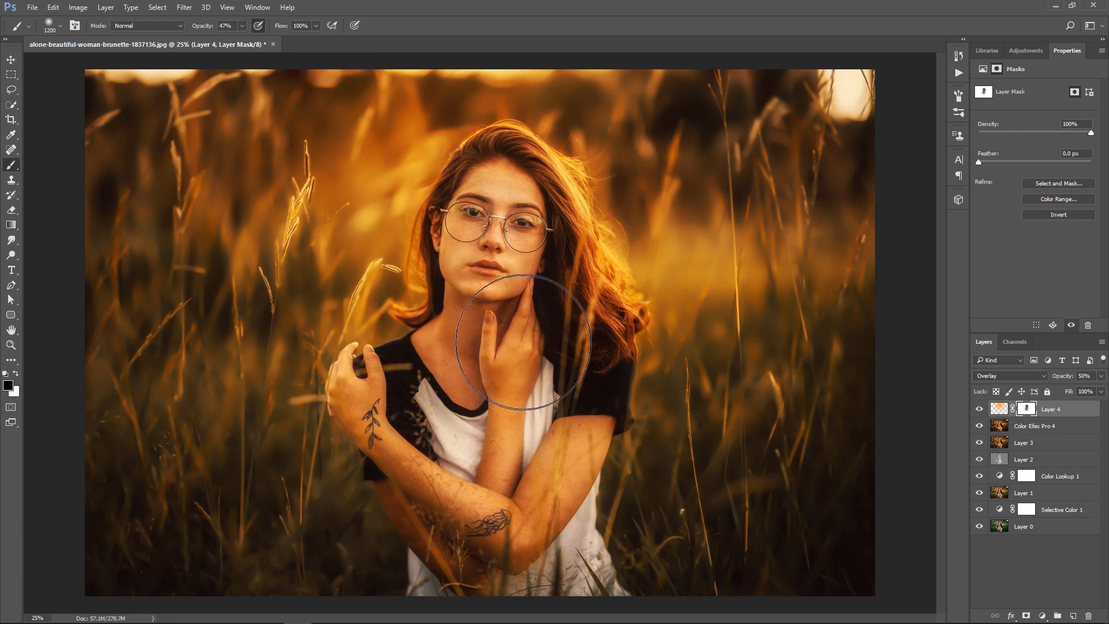
pyautogui.moveTo(523, 343)
pyautogui.mouseDown()
pyautogui.moveTo(530, 381)
pyautogui.moveTo(533, 282)
pyautogui.moveTo(524, 242)
pyautogui.moveTo(532, 317)
pyautogui.moveTo(501, 218)
pyautogui.mouseUp()
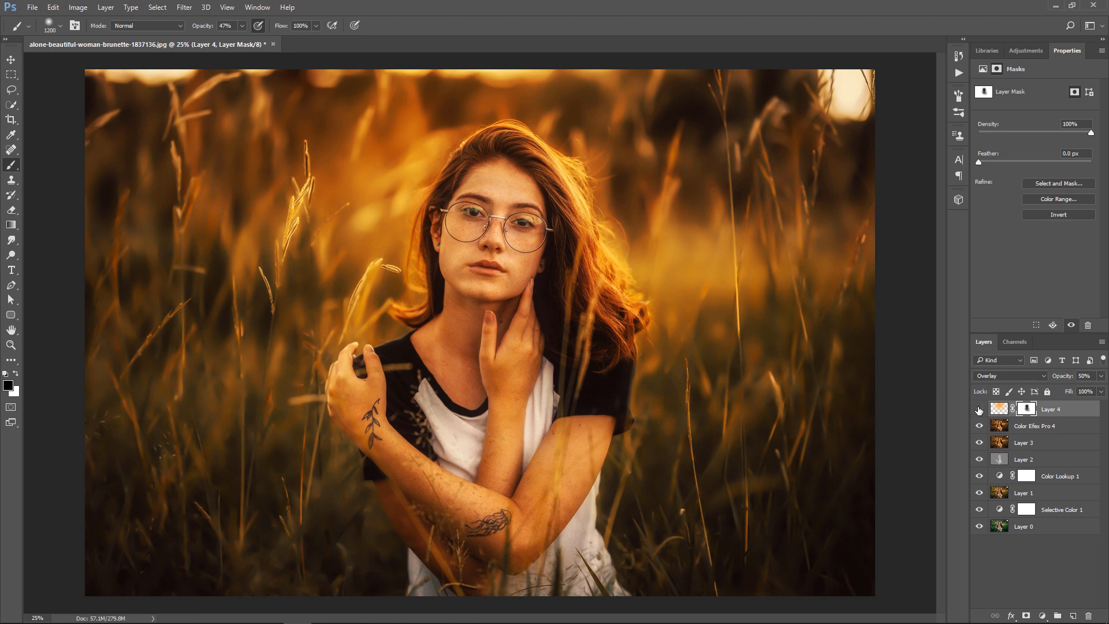
# Raise the orange glow layer's opacity to 65% and compare the image with and without the layer.
pyautogui.click(979, 410)
pyautogui.click(979, 410)
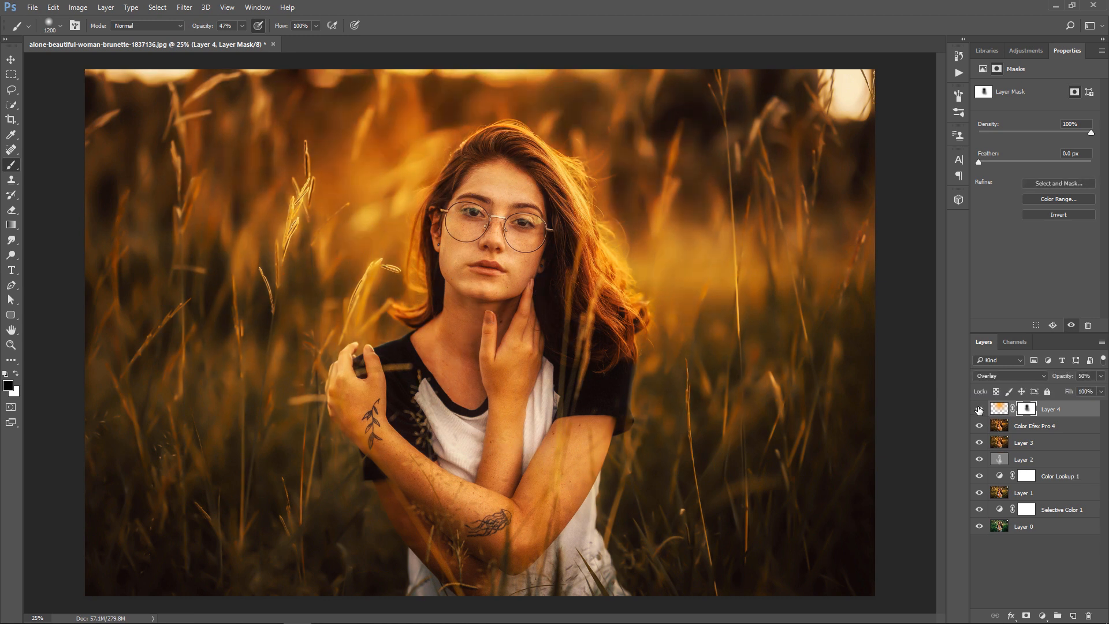
pyautogui.click(1100, 377)
pyautogui.moveTo(1082, 393); pyautogui.dragTo(1084, 392)
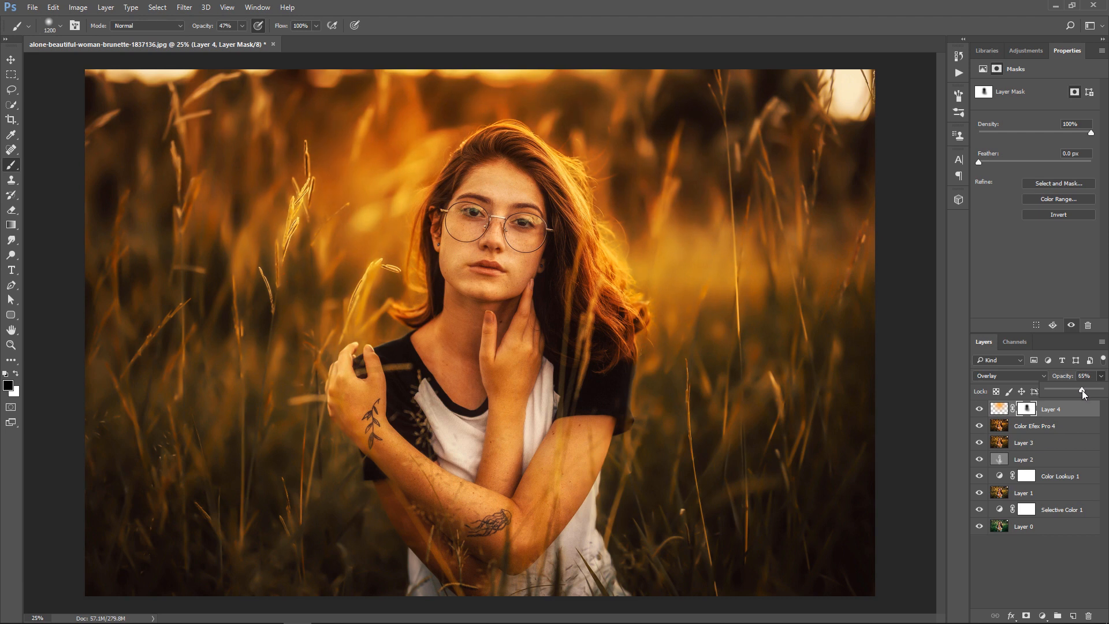
pyautogui.click(980, 410)
pyautogui.click(980, 410)
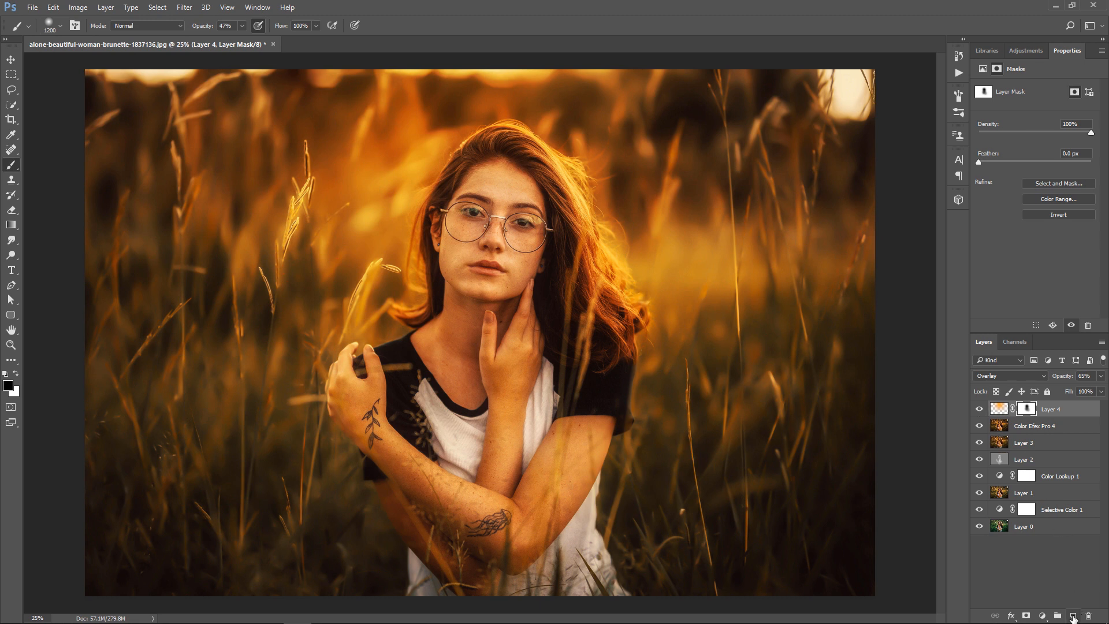
# Add a Curves adjustment layer that lifts the black point to output 10 and the midtones from input 119 to output 132.
pyautogui.click(1042, 616)
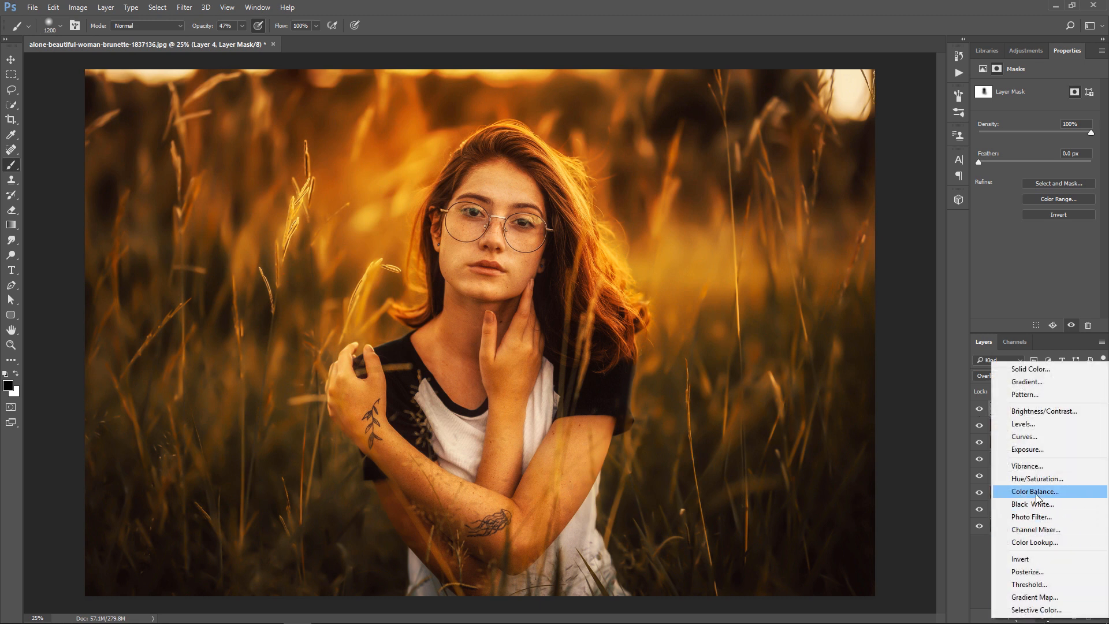
pyautogui.click(1040, 439)
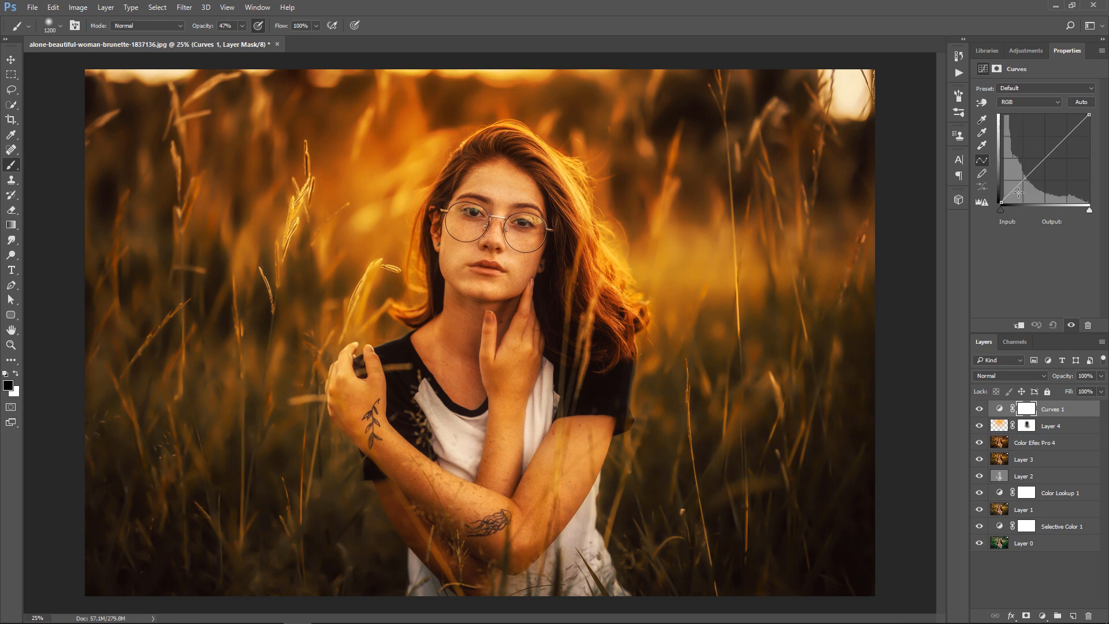
pyautogui.moveTo(1007, 199); pyautogui.dragTo(991, 199)
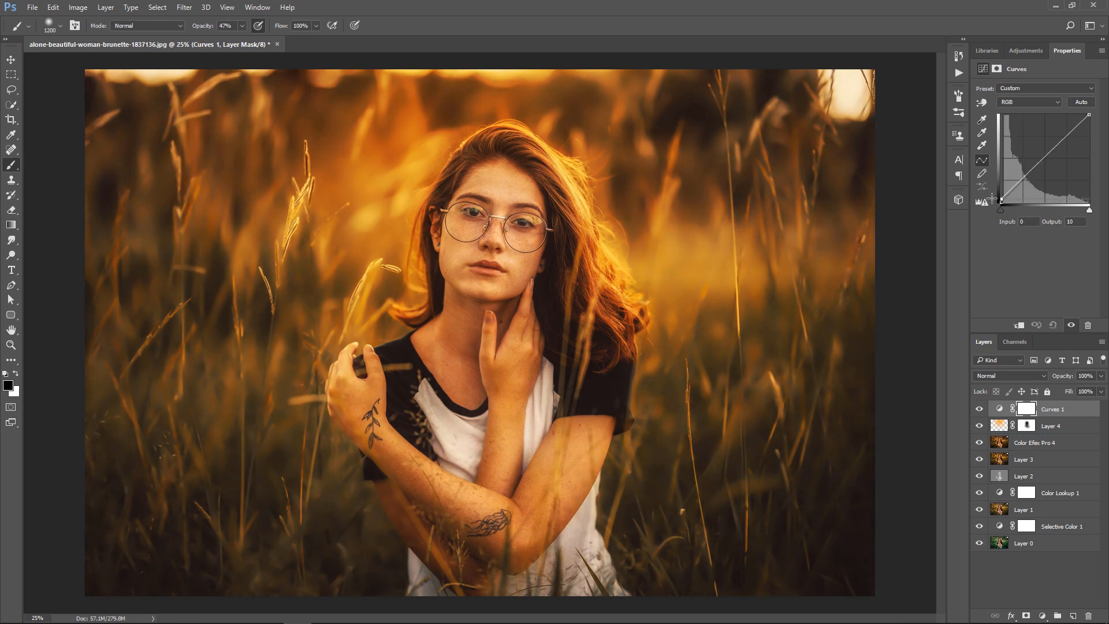
pyautogui.moveTo(1041, 161); pyautogui.dragTo(1041, 156)
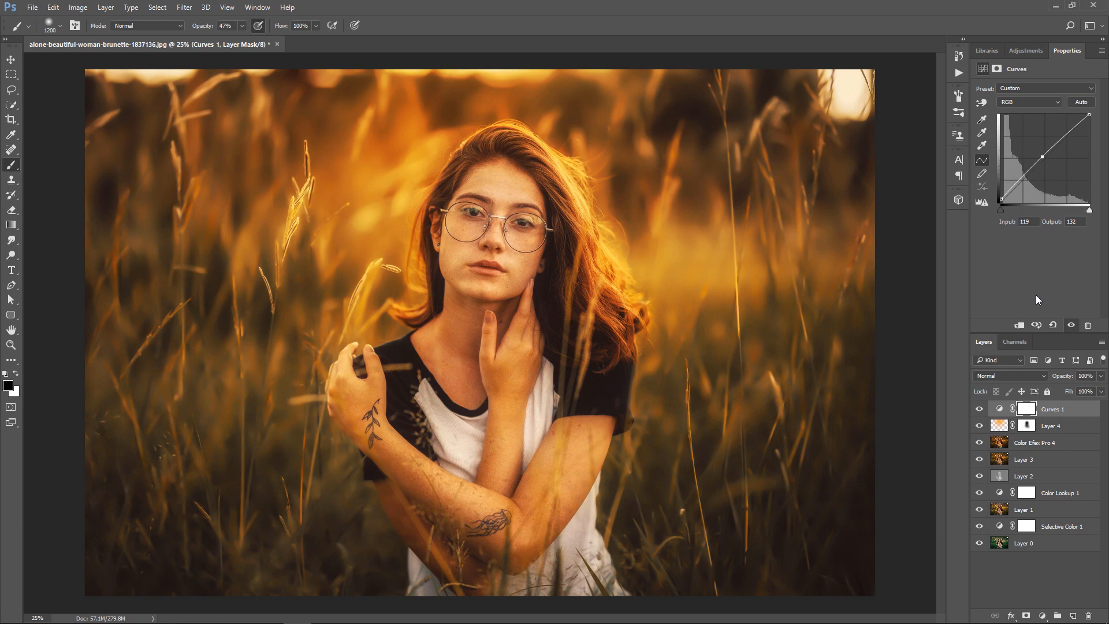
# Add a Color Balance adjustment layer with midtones at Cyan-Red +10, Magenta-Green -13 and Yellow-Blue -15, and switch to the Move tool.
pyautogui.click(1041, 617)
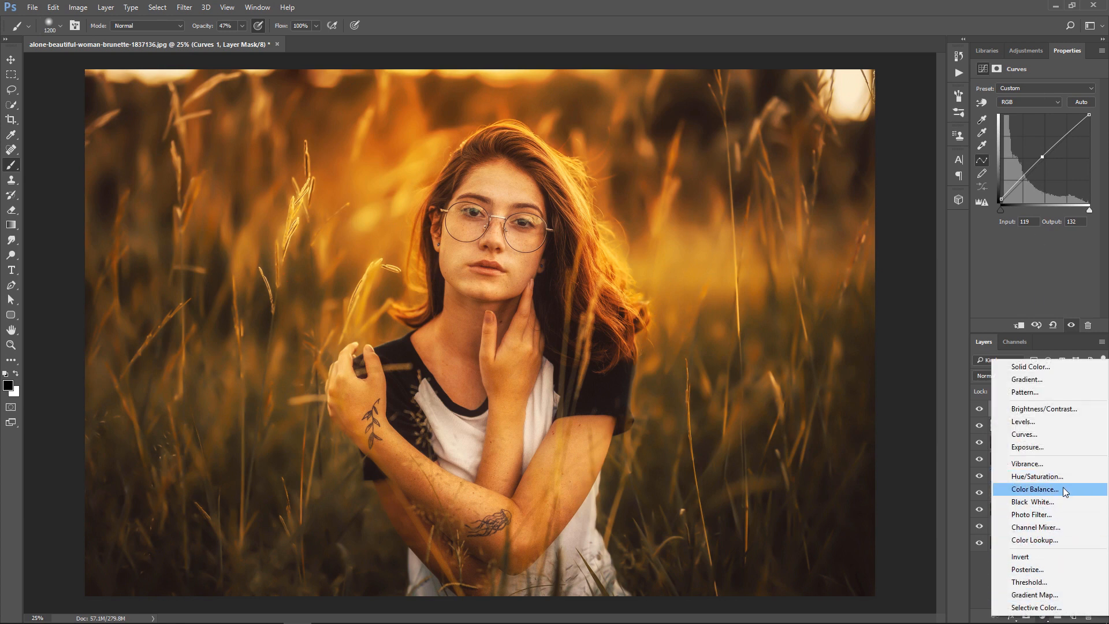
pyautogui.click(1037, 489)
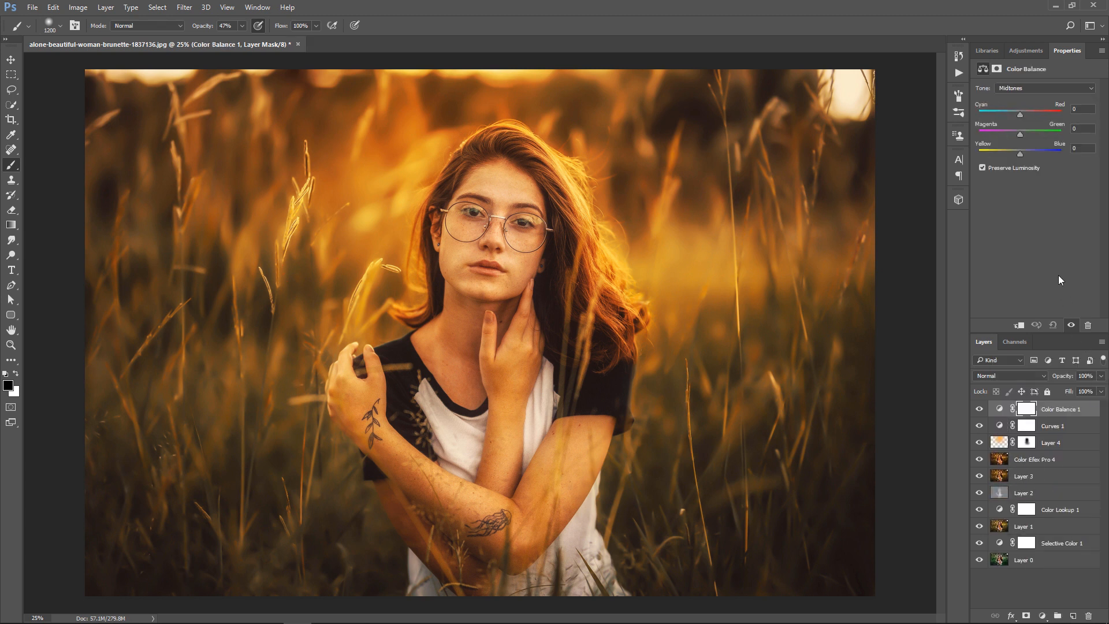
pyautogui.click(1021, 114)
pyautogui.moveTo(1016, 153); pyautogui.dragTo(1014, 153)
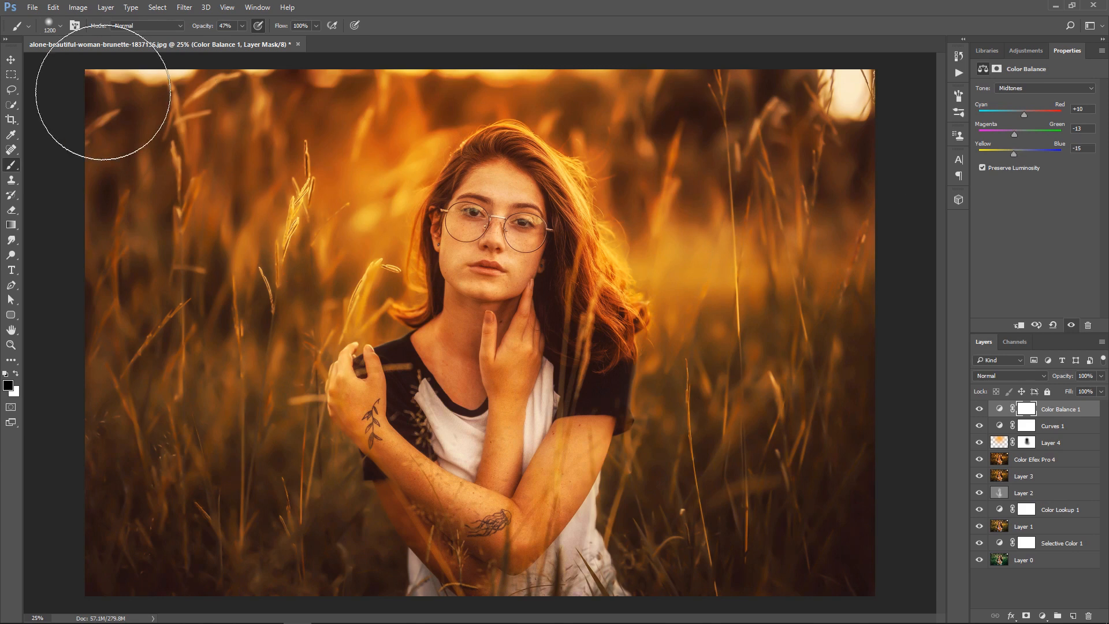
pyautogui.click(10, 61)
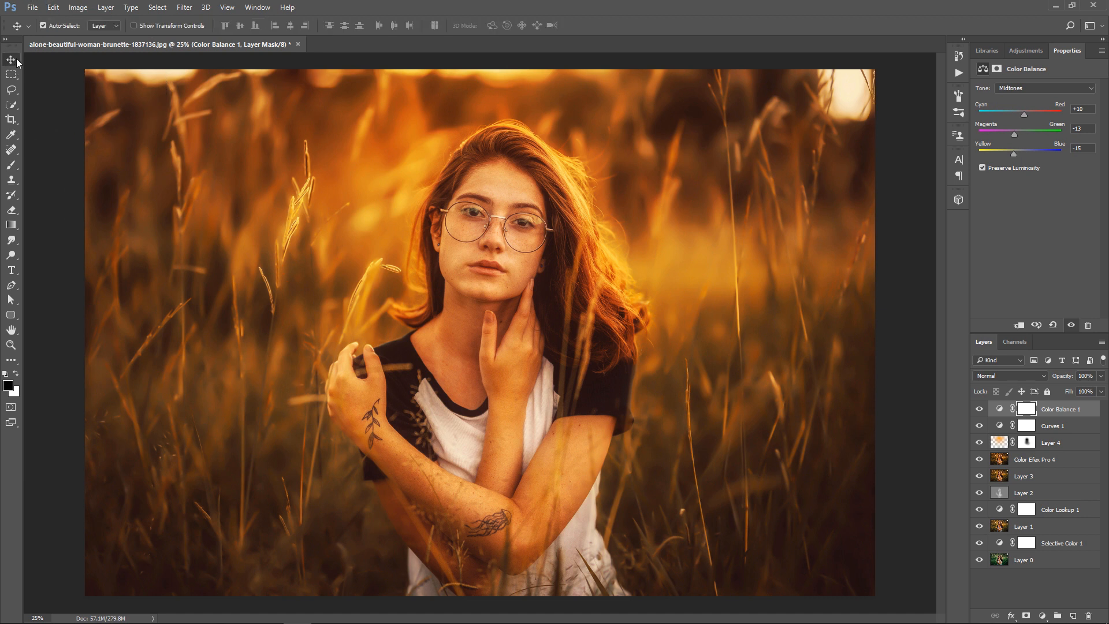